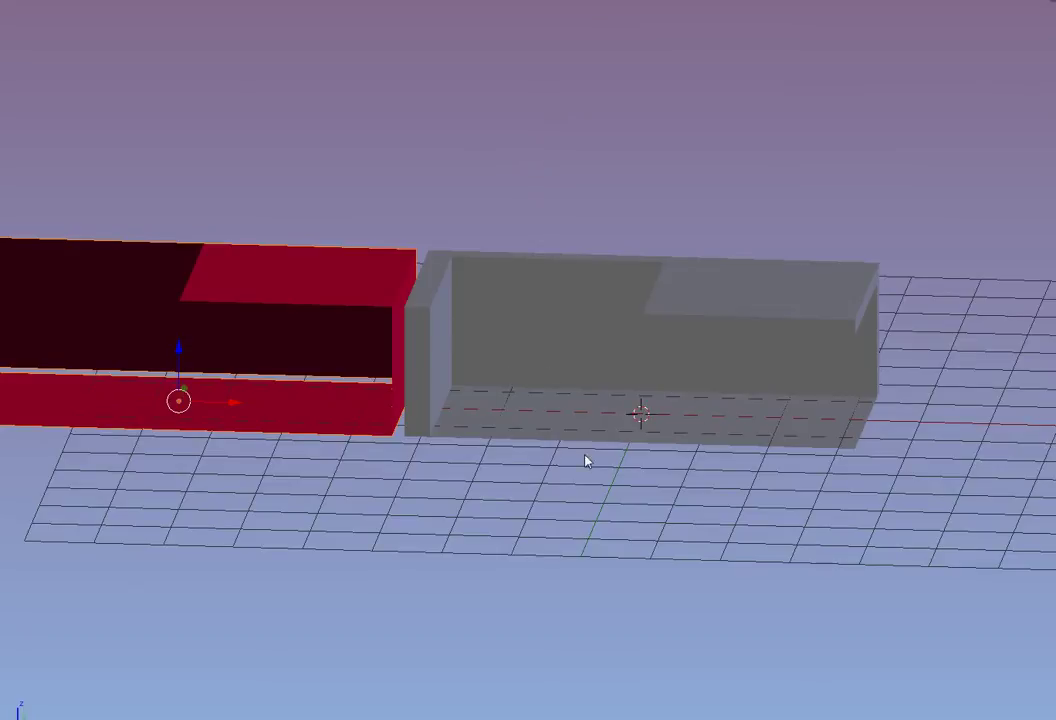
Step: Examine the solid grey building model and the thin red shell beside it, selecting each in turn
{"action": "right_click", "coordinate": [762, 333]}
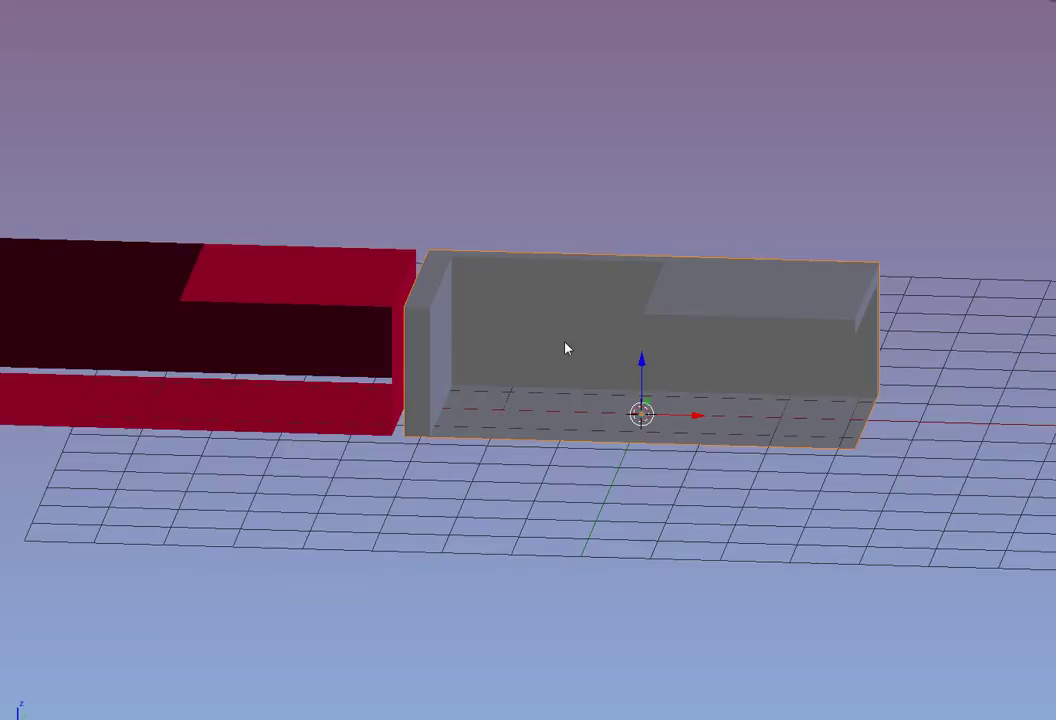
{"action": "middle_click_drag", "start_coordinate": [480, 404], "coordinate": [832, 432]}
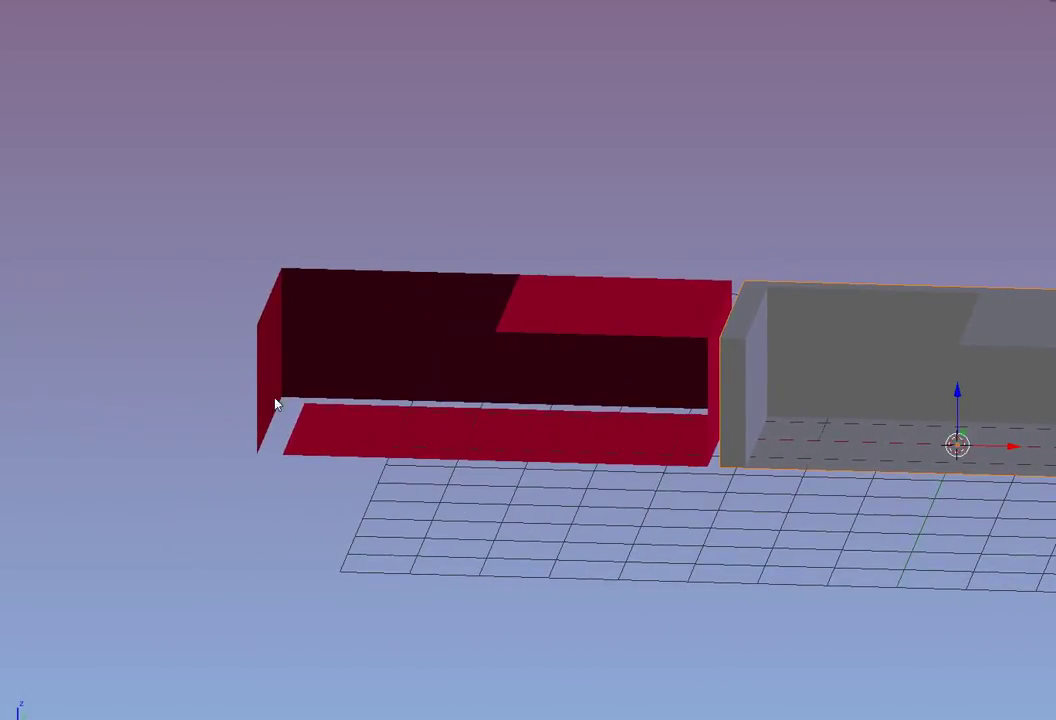
{"action": "middle_click_drag", "start_coordinate": [618, 340], "coordinate": [698, 383]}
{"action": "middle_click_drag", "start_coordinate": [500, 389], "coordinate": [600, 451]}
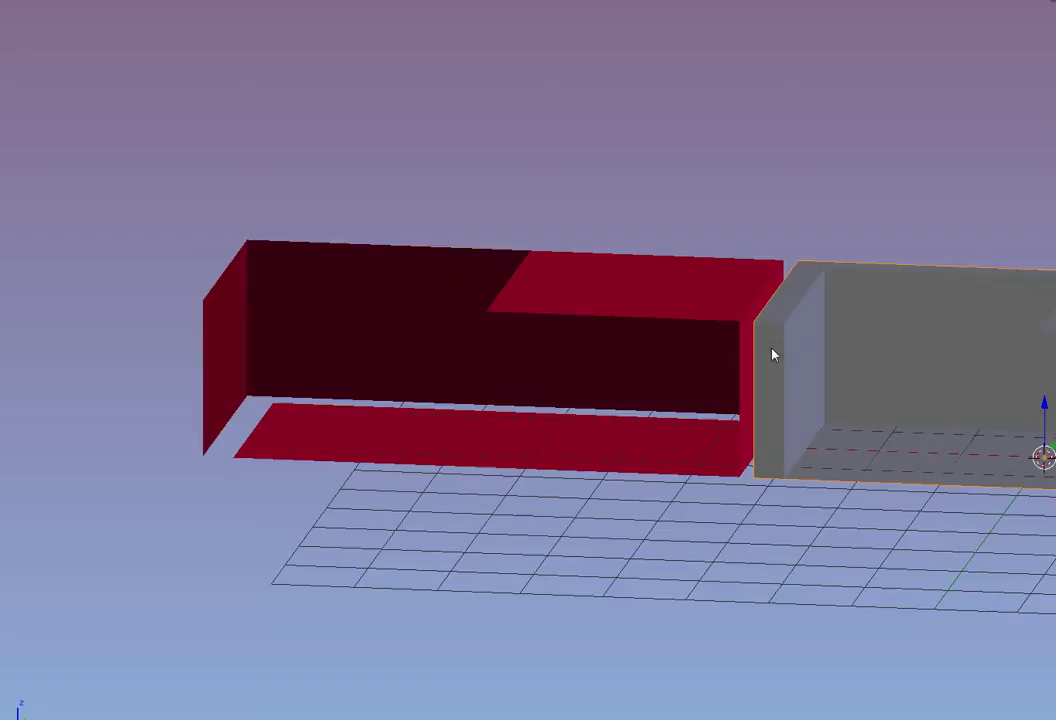
{"action": "scroll", "coordinate": [668, 430], "scroll_direction": "down", "scroll_amount": 2}
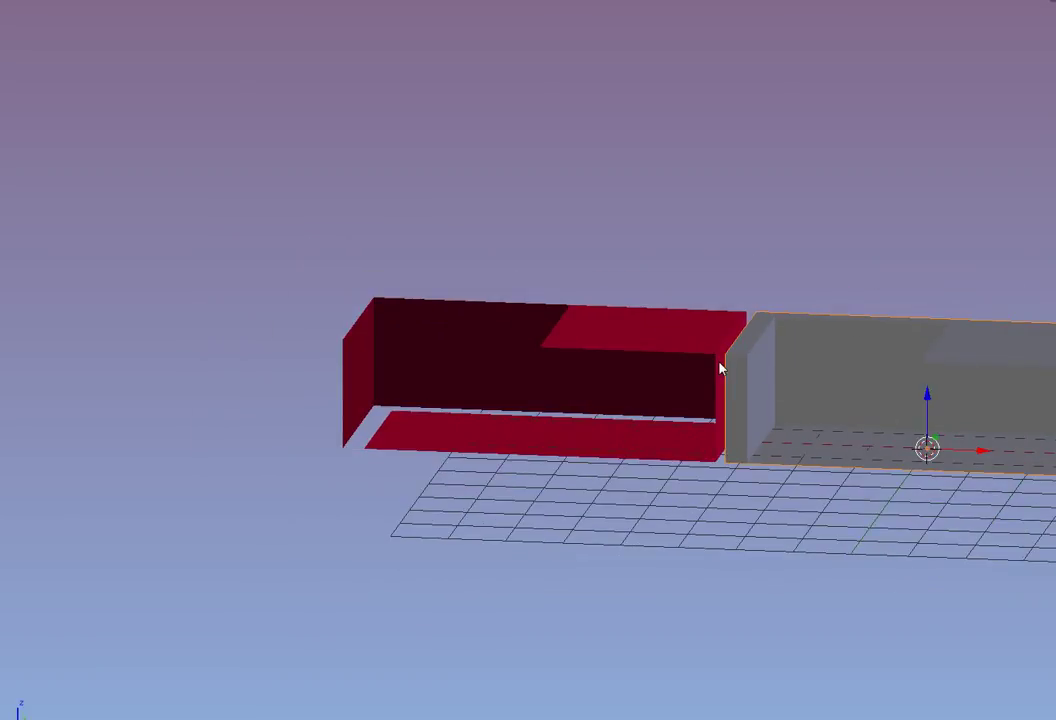
{"action": "middle_click_drag", "start_coordinate": [509, 499], "coordinate": [495, 489]}
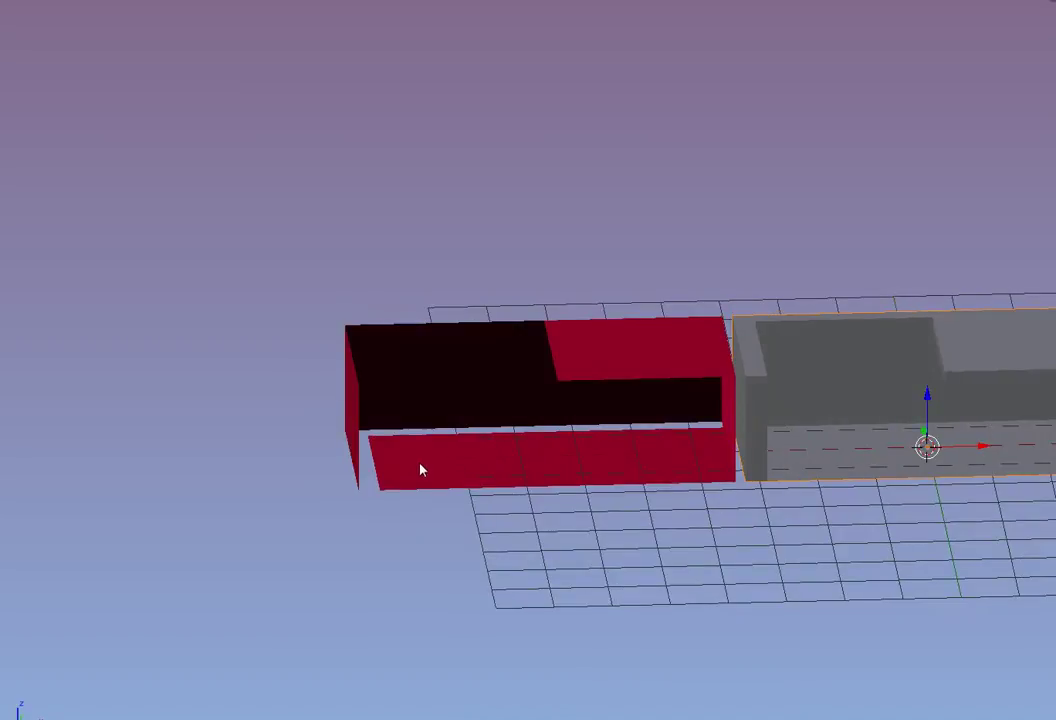
{"action": "middle_click_drag", "start_coordinate": [650, 524], "coordinate": [698, 511]}
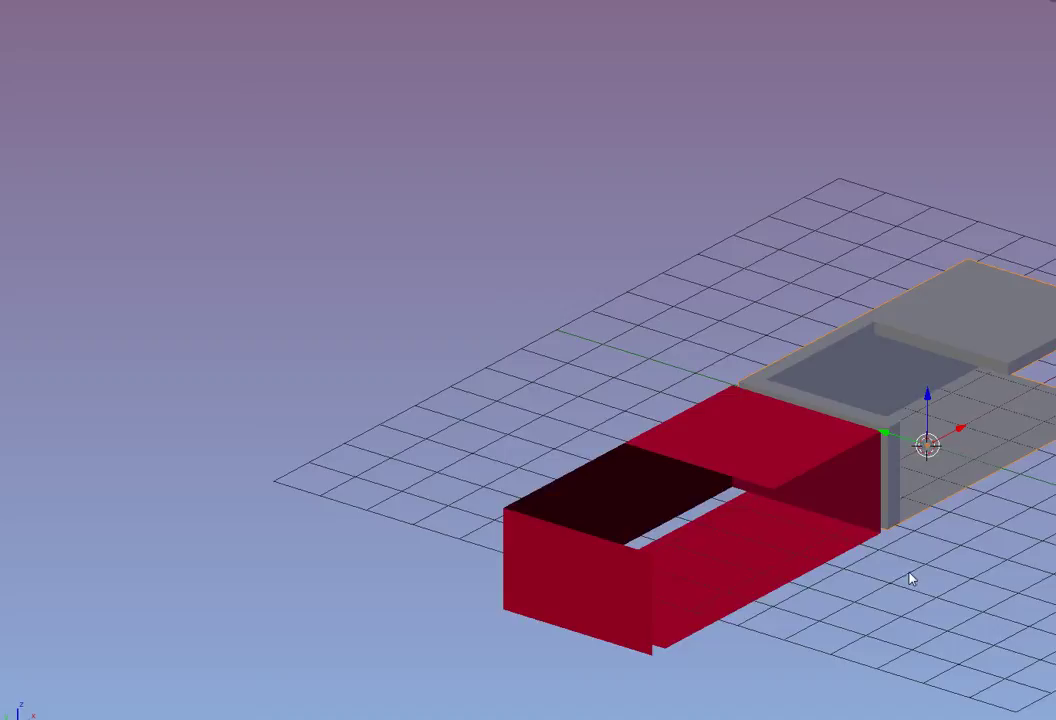
{"action": "middle_click_drag", "start_coordinate": [761, 537], "coordinate": [700, 497]}
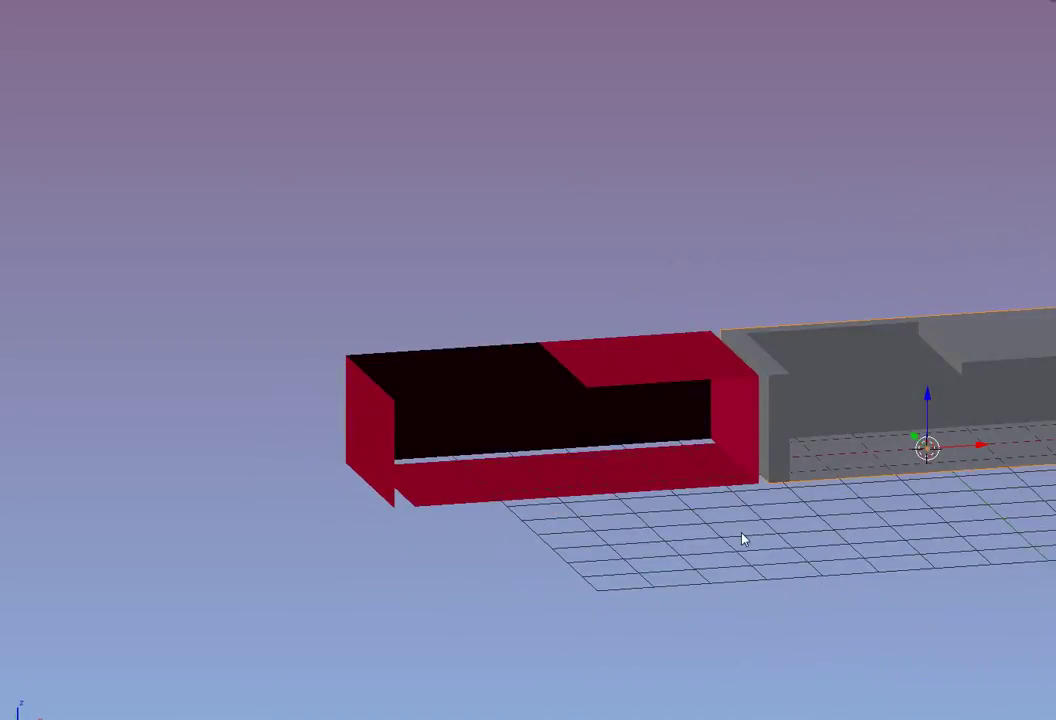
{"action": "middle_click_drag", "start_coordinate": [745, 540], "coordinate": [714, 368]}
{"action": "right_click", "coordinate": [695, 356]}
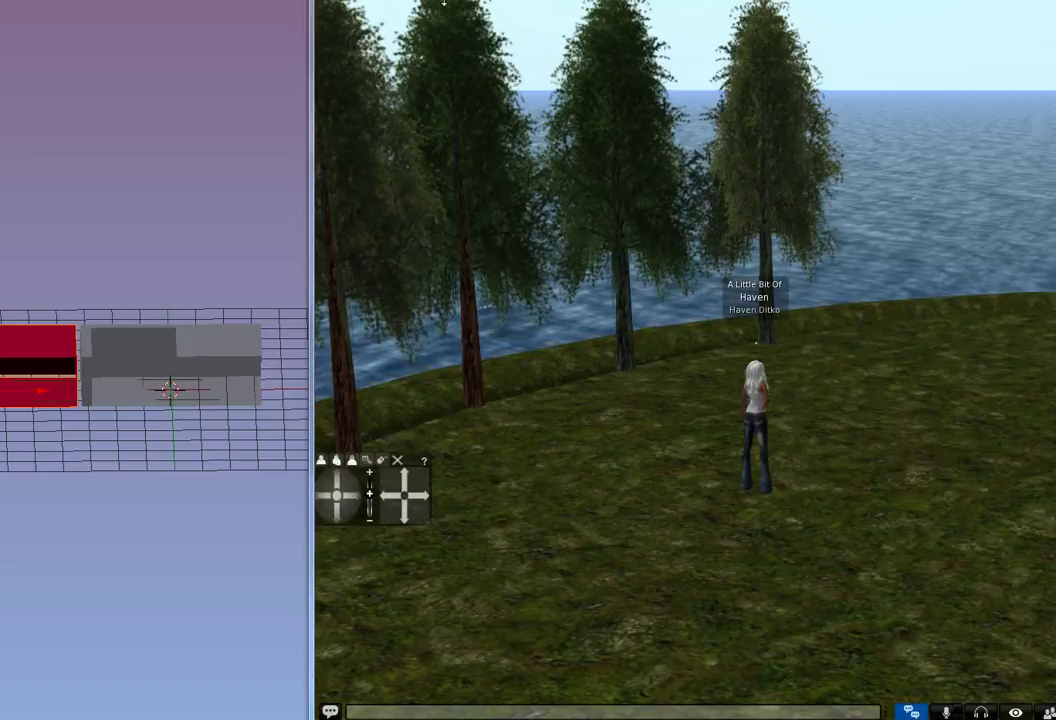
Step: Switch to the Second Life viewer and load physic sample.dae as a mesh model for upload
{"action": "left_click", "coordinate": [462, 1]}
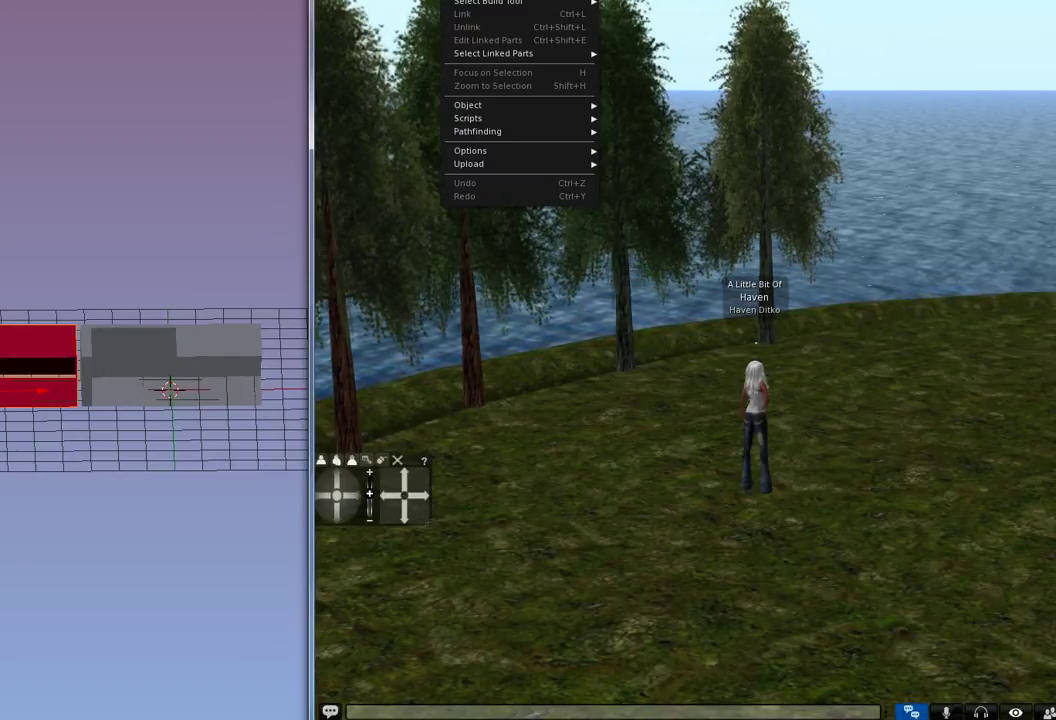
{"action": "mouse_move", "coordinate": [482, 170]}
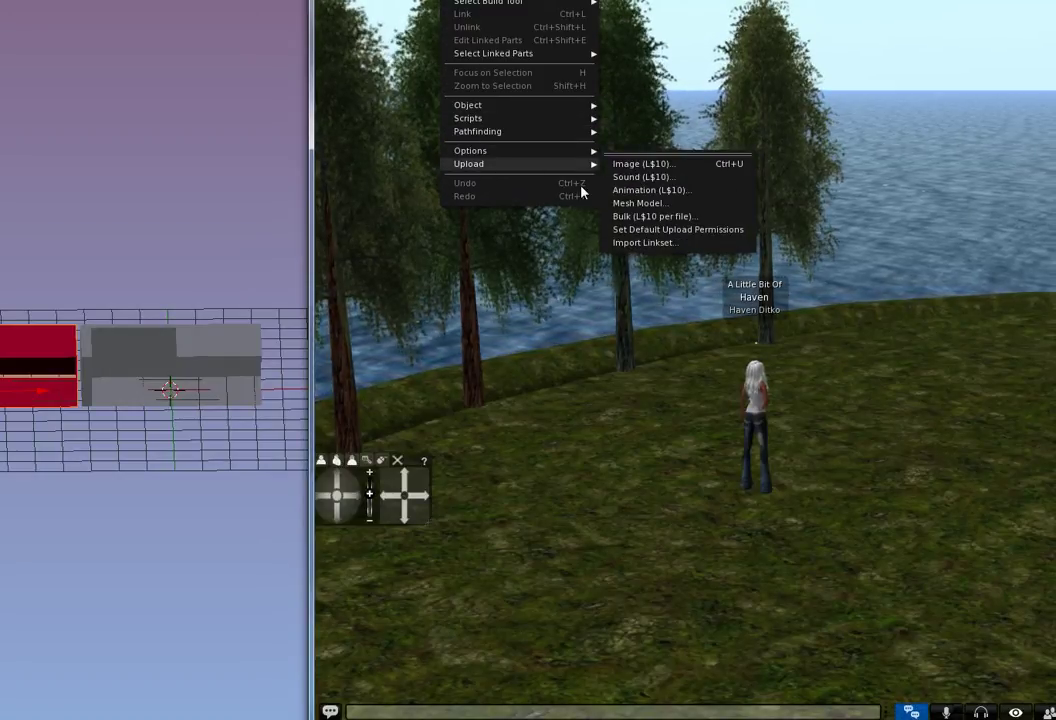
{"action": "left_click", "coordinate": [639, 205]}
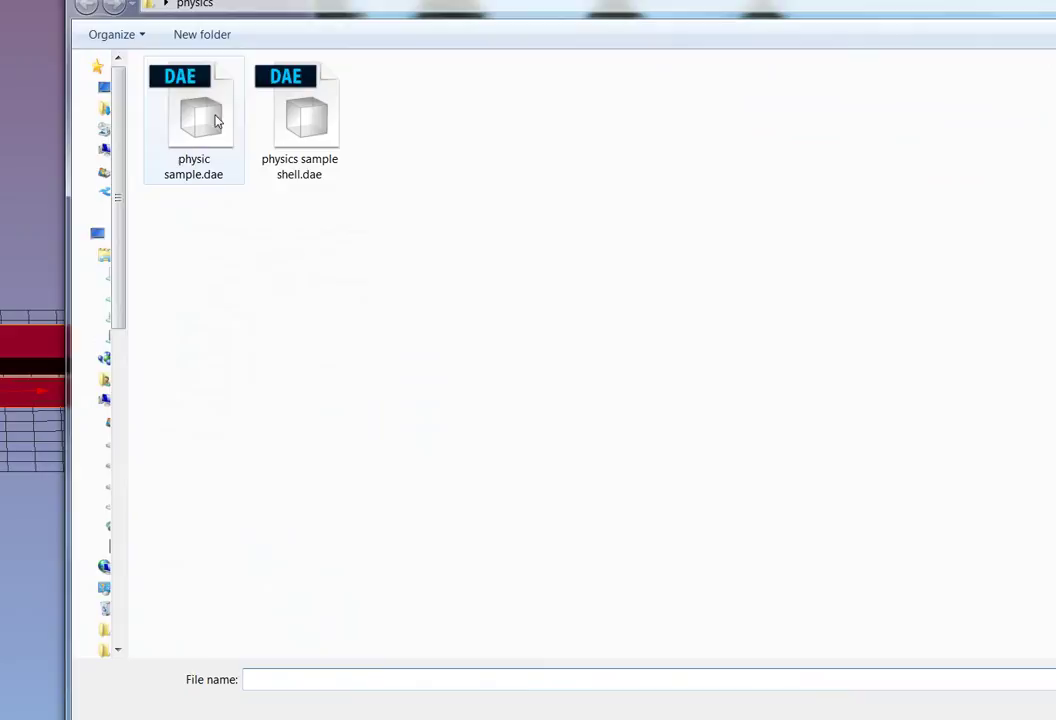
{"action": "left_click", "coordinate": [203, 132]}
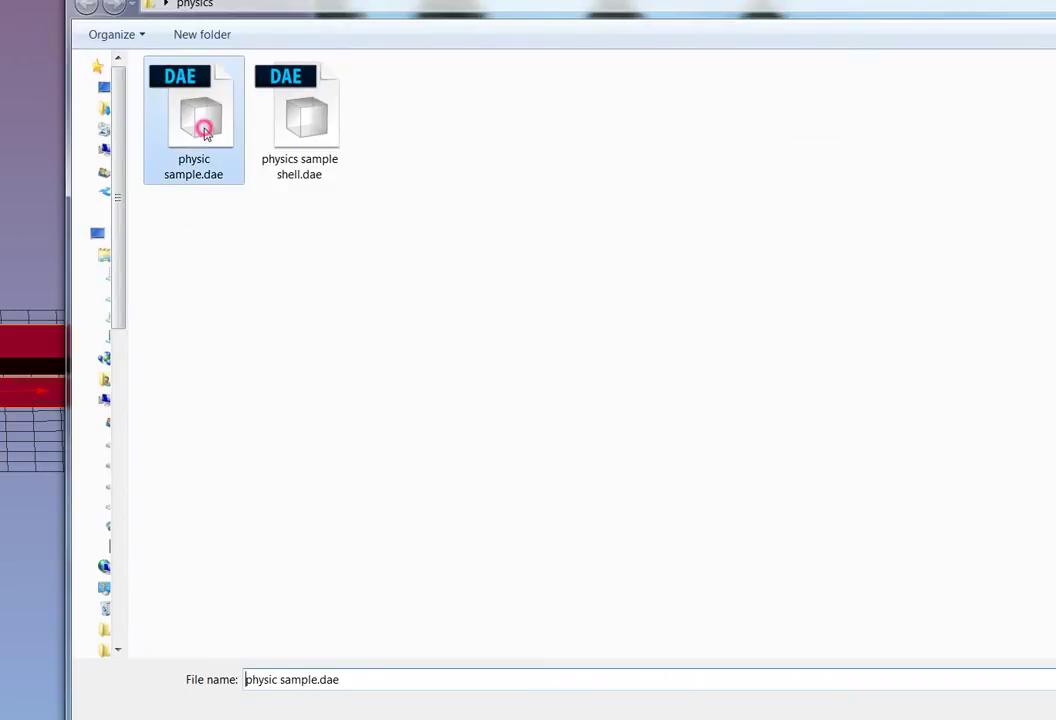
{"action": "key", "text": "Return"}
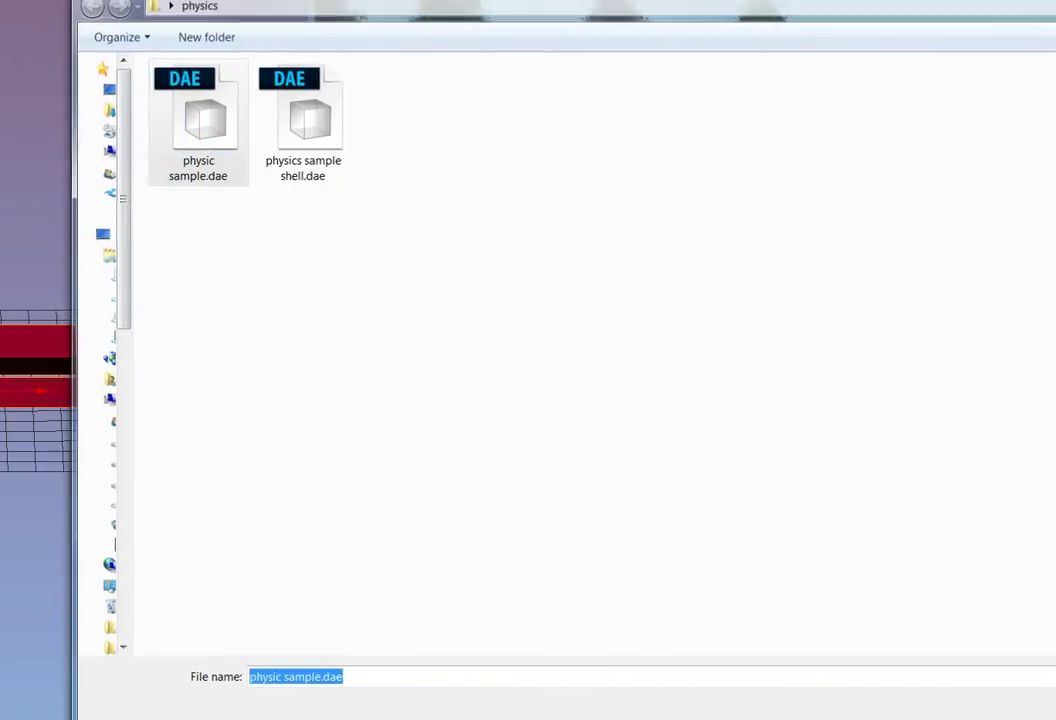
{"action": "scroll", "coordinate": [929, 163], "scroll_direction": "up", "scroll_amount": 5}
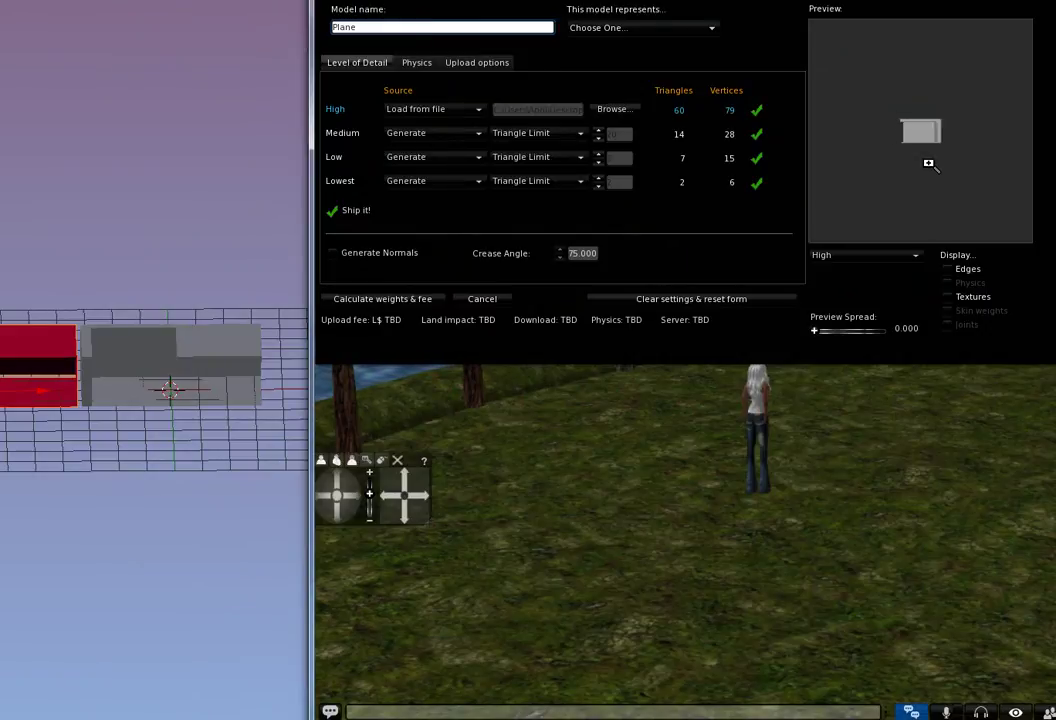
{"action": "left_click_drag", "start_coordinate": [915, 156], "coordinate": [724, 137]}
{"action": "left_click_drag", "start_coordinate": [940, 96], "coordinate": [922, 94]}
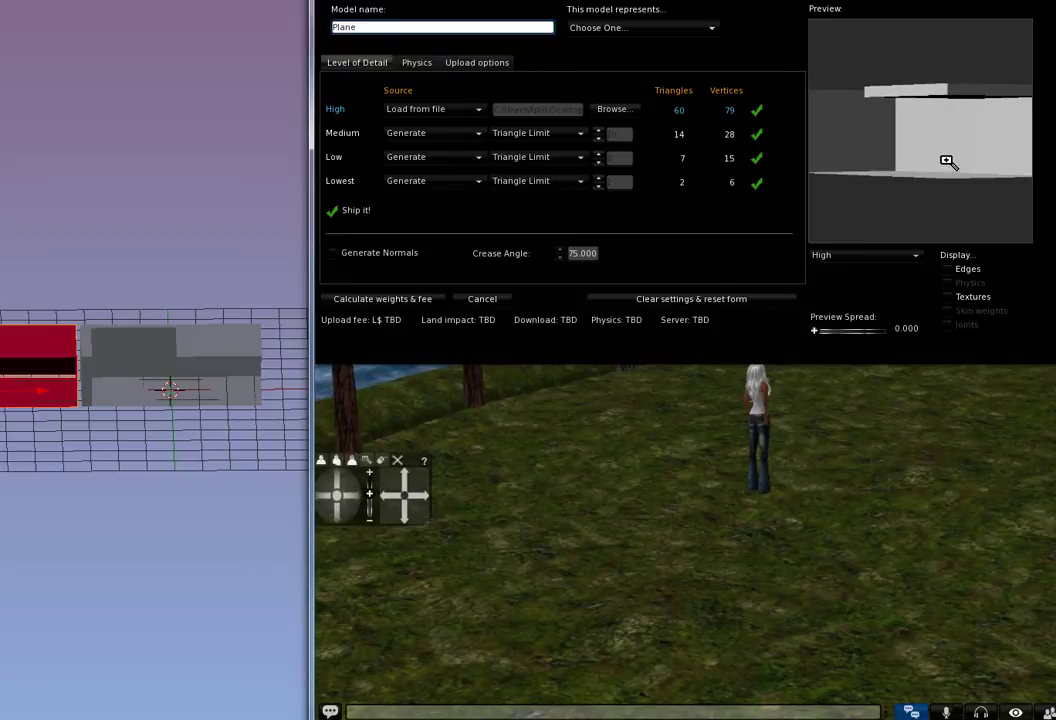
{"action": "left_click_drag", "start_coordinate": [920, 130], "coordinate": [926, 184]}
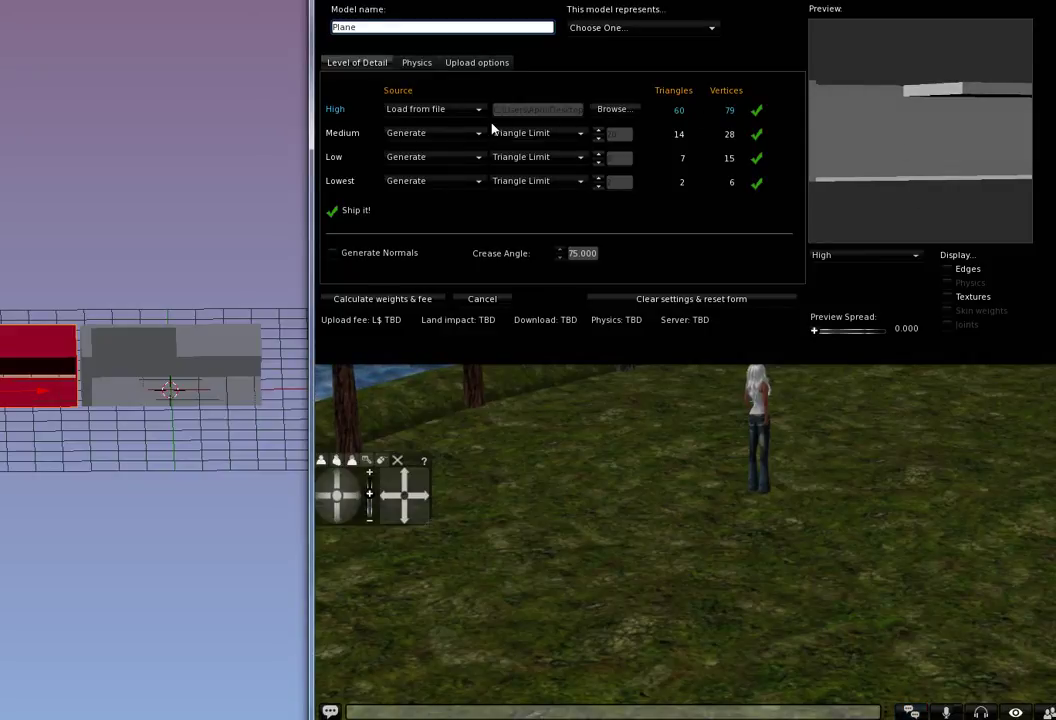
Step: Name the model "Physics Sample Outside" in the mesh upload settings
{"action": "double_click", "coordinate": [367, 30]}
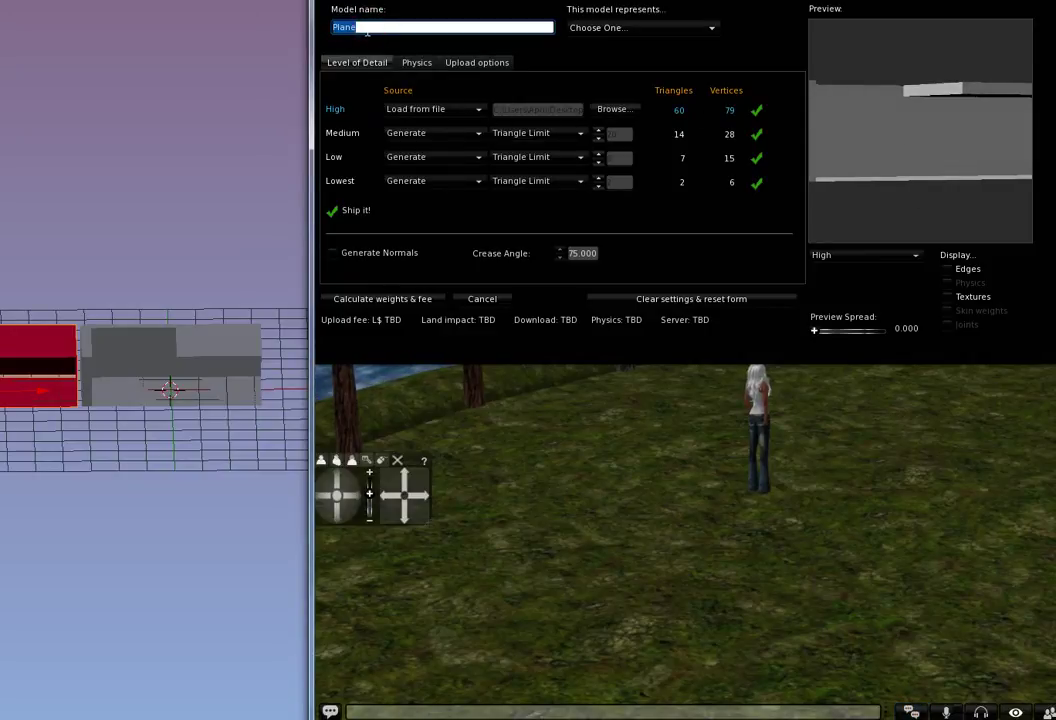
{"action": "type", "text": "PHgysics"}
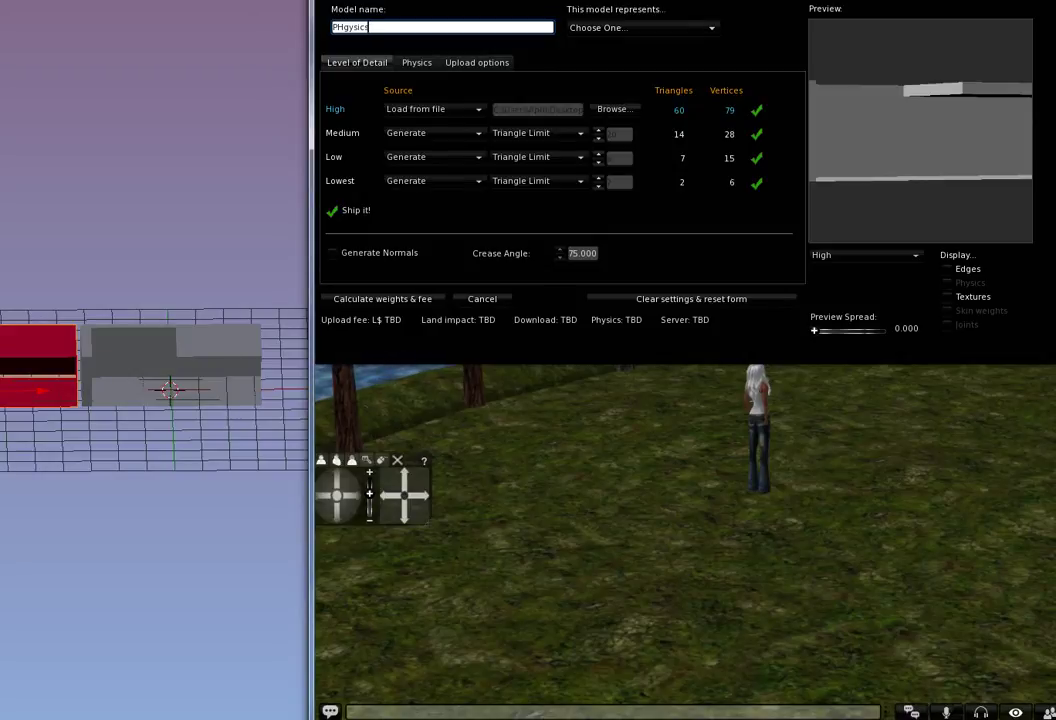
{"action": "type", "text": " SAm"}
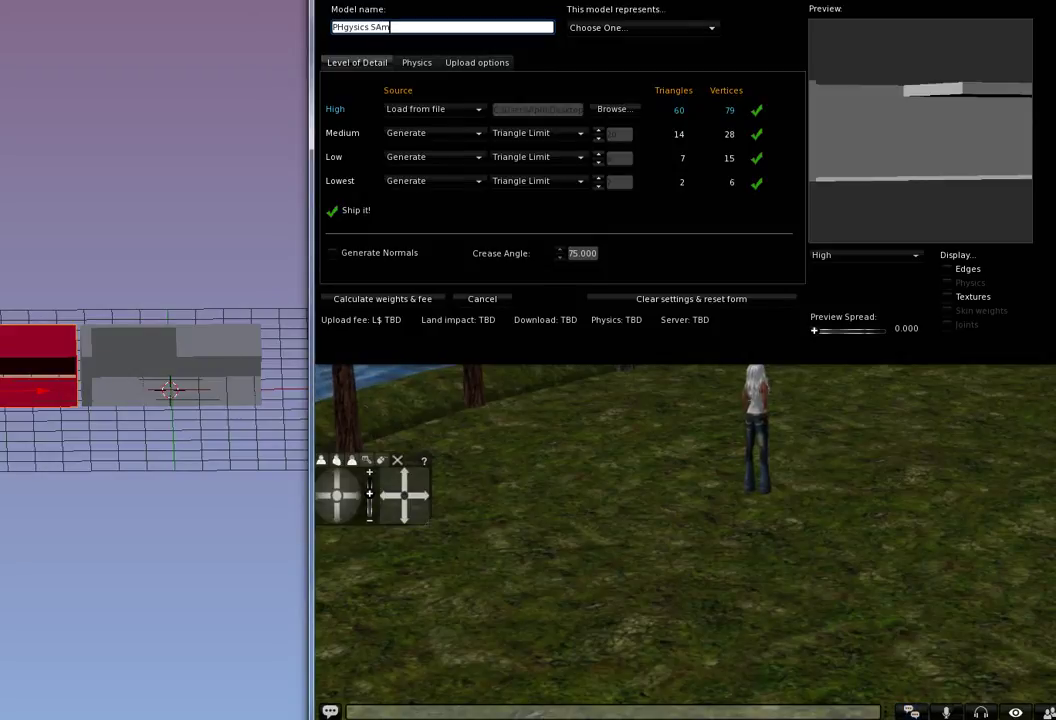
{"action": "type", "text": "ple POut"}
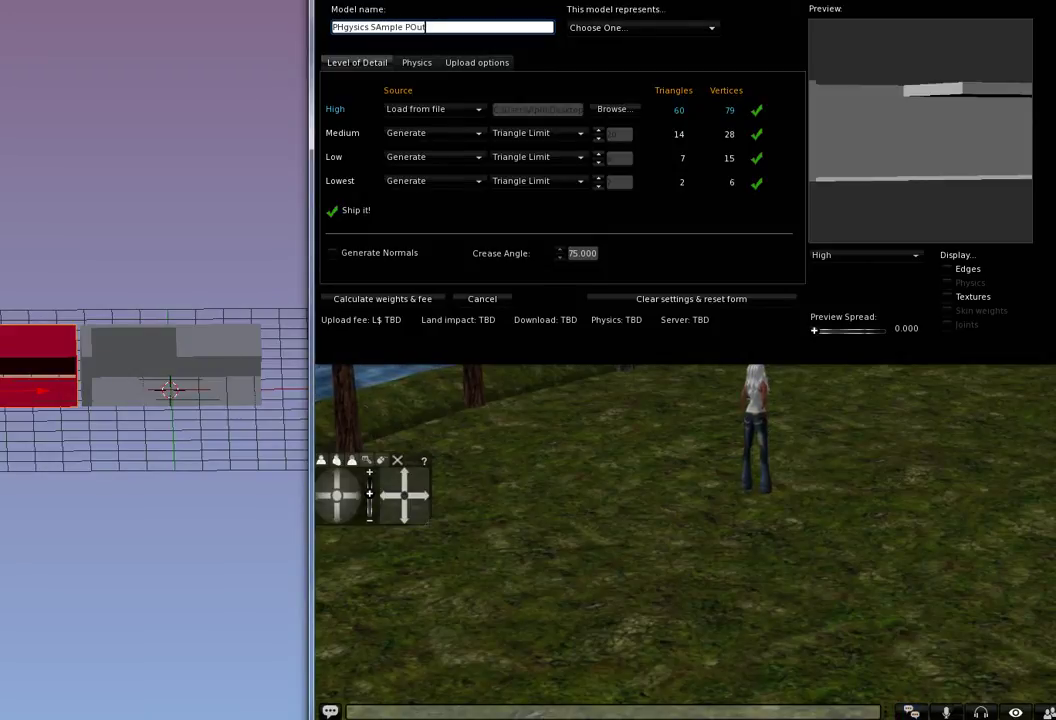
{"action": "type", "text": "side"}
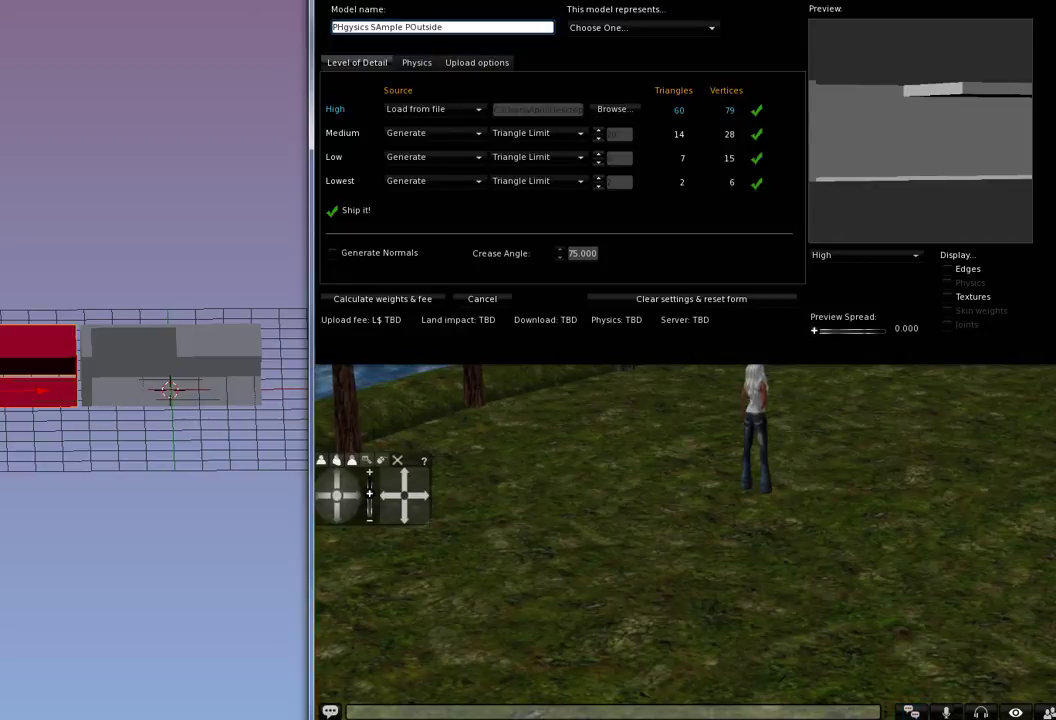
{"action": "key", "text": "Left"}
{"action": "key", "text": "Left"}
{"action": "key", "text": "Left"}
{"action": "key", "text": "Left"}
{"action": "key", "text": "Left"}
{"action": "key", "text": "Left"}
{"action": "key", "text": "Left"}
{"action": "key", "text": "Left"}
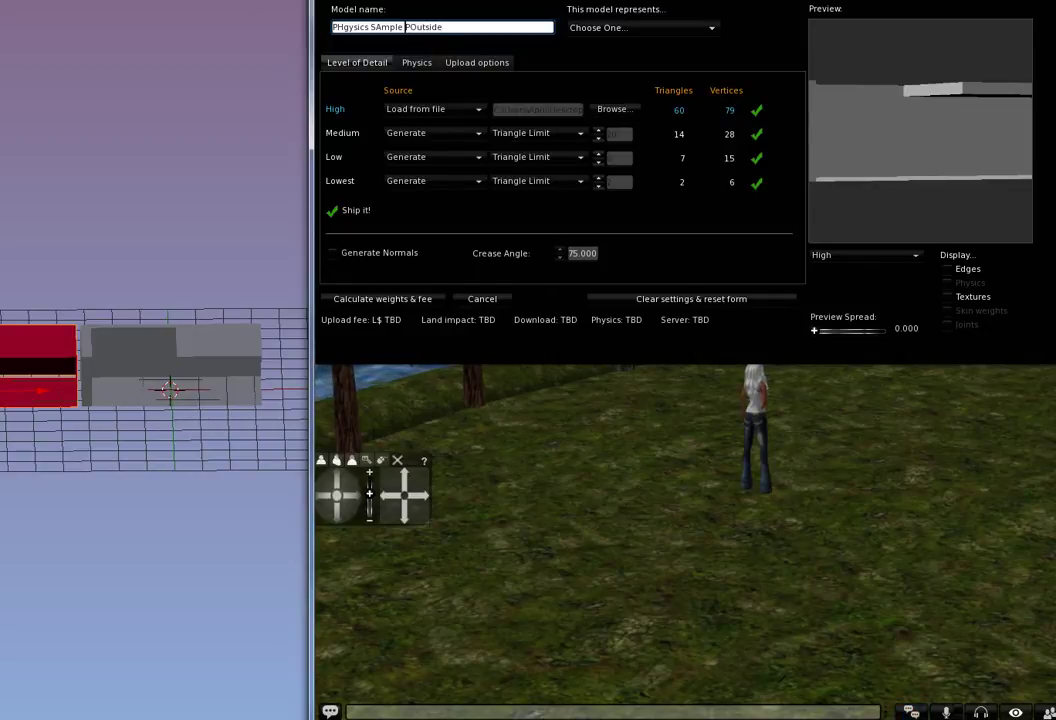
{"action": "key", "text": "Delete"}
{"action": "key", "text": "Left"}
{"action": "key", "text": "Left"}
{"action": "key", "text": "Left"}
{"action": "key", "text": "Left"}
{"action": "key", "text": "Left"}
{"action": "key", "text": "Left"}
{"action": "key", "text": "Left"}
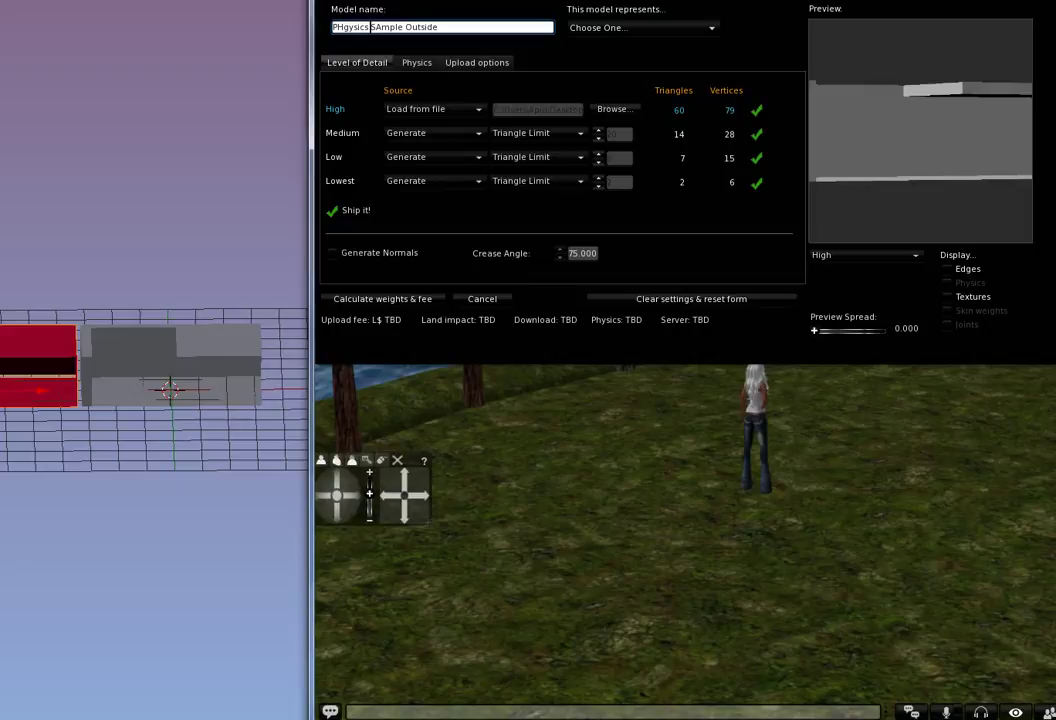
{"action": "key", "text": "Right"}
{"action": "key", "text": "Delete"}
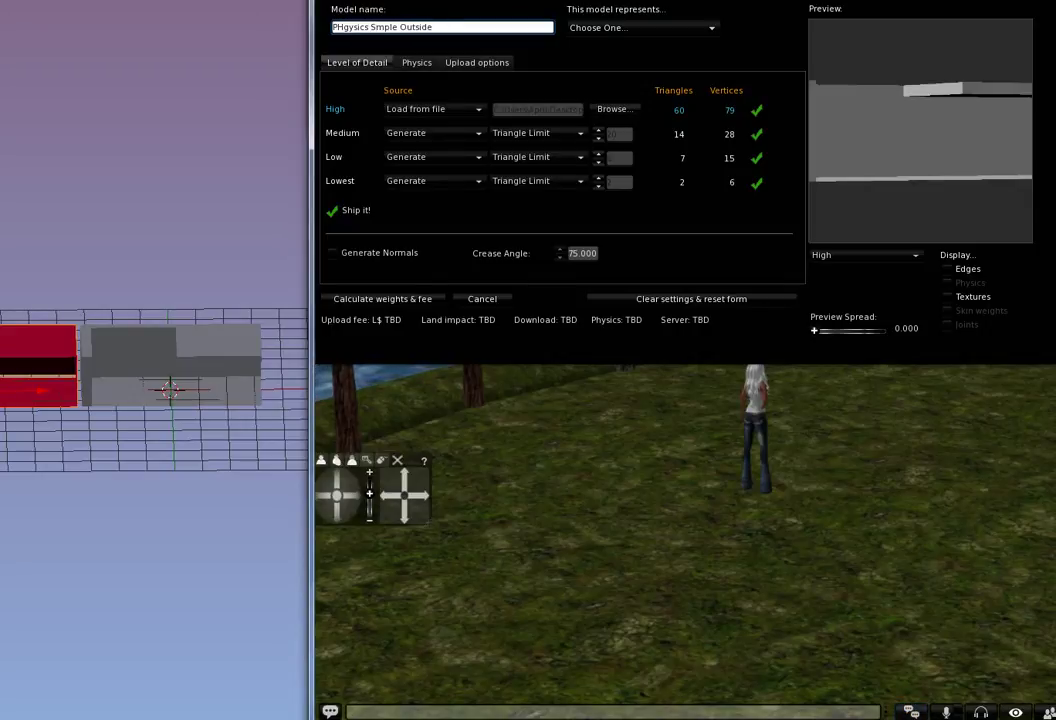
{"action": "type", "text": "a"}
{"action": "key", "text": "Left"}
{"action": "key", "text": "Left"}
{"action": "key", "text": "Left"}
{"action": "key", "text": "Left"}
{"action": "key", "text": "Left"}
{"action": "key", "text": "Left"}
{"action": "key", "text": "Left"}
{"action": "key", "text": "Left"}
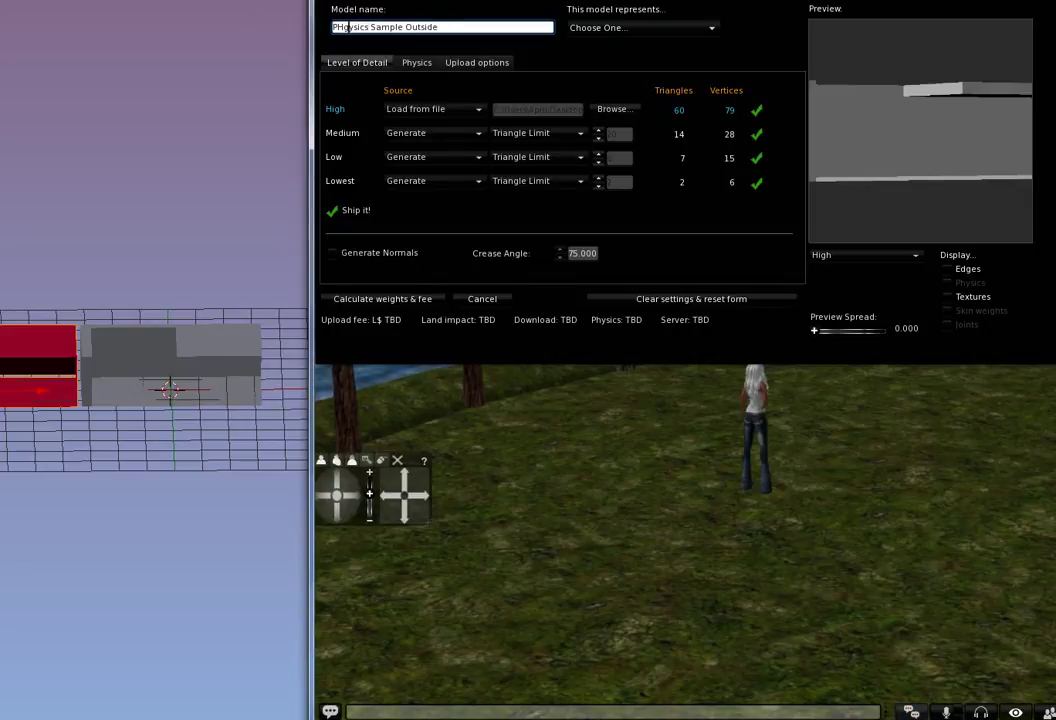
{"action": "key", "text": "BackSpace"}
{"action": "key", "text": "BackSpace"}
{"action": "key", "text": "BackSpace"}
{"action": "type", "text": "Ph"}
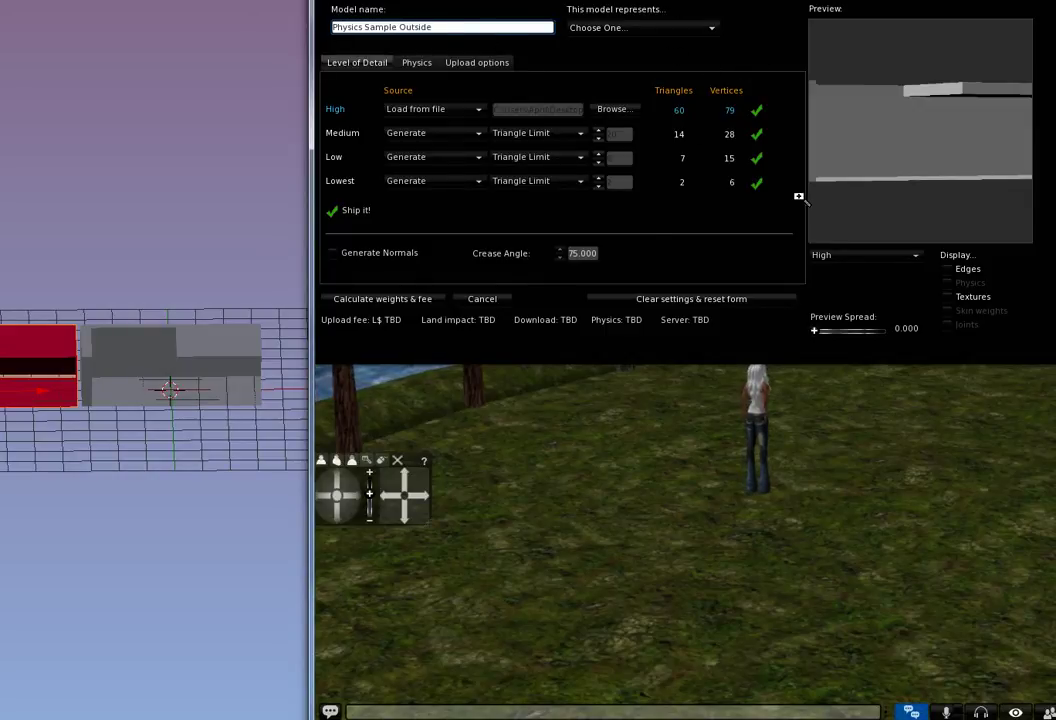
Step: Calculate the model's weights and upload fee, and close the upload dialog
{"action": "left_click", "coordinate": [372, 300]}
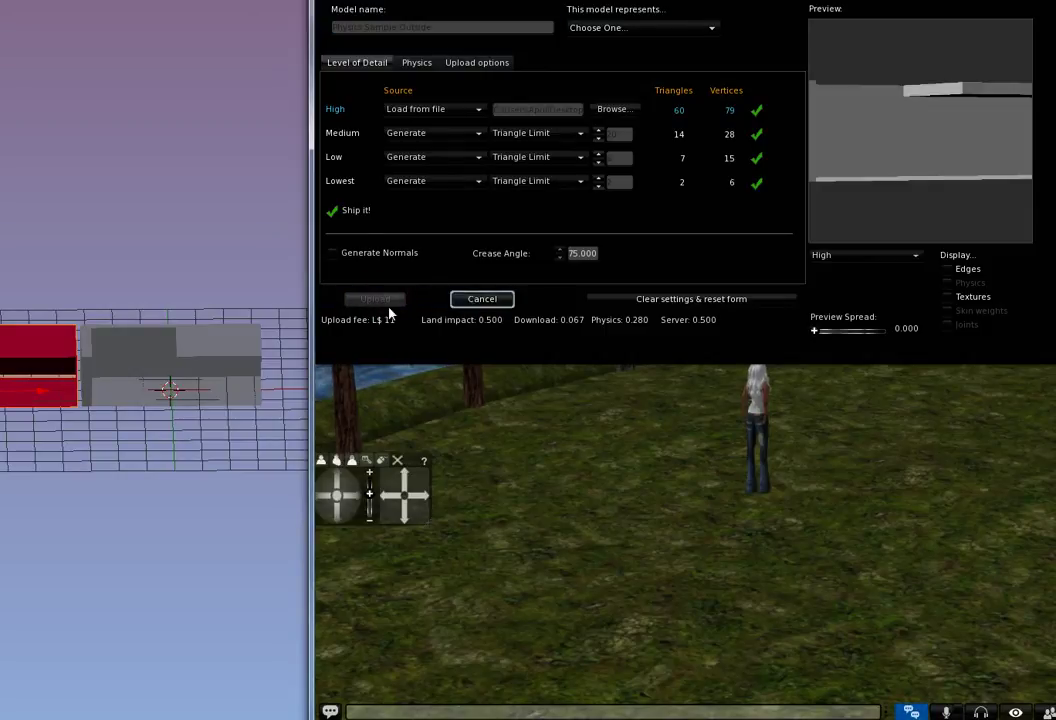
{"action": "left_click", "coordinate": [481, 299]}
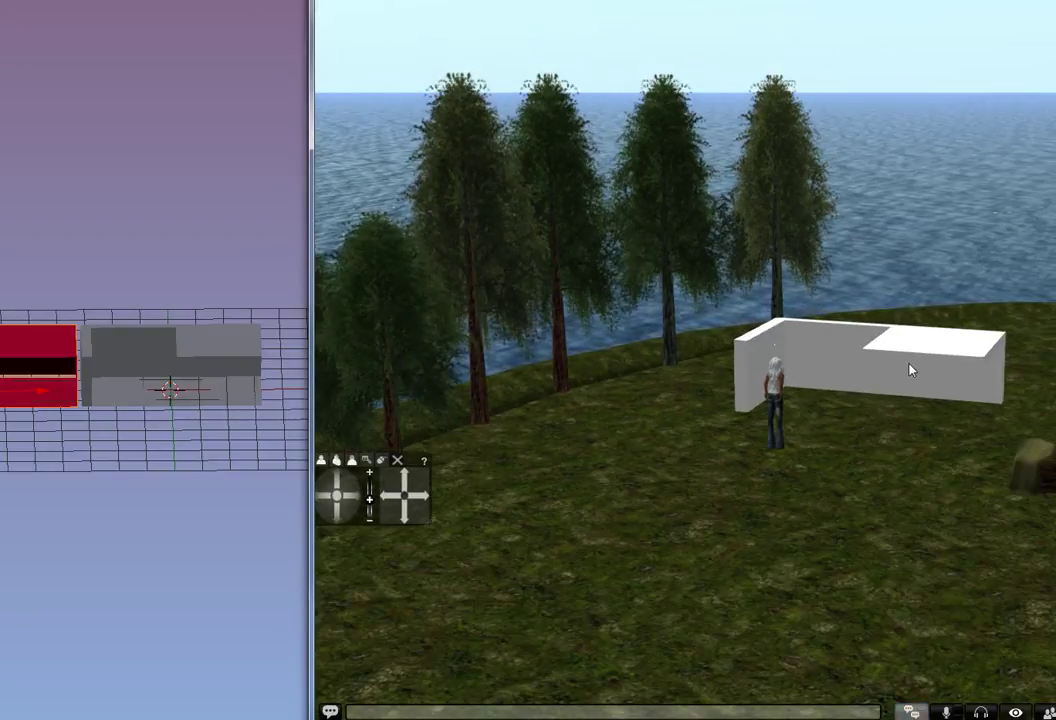
Step: Enlarge the placed building mesh and reposition it above the ground at X 38.500, Y 100.262, Z 23.109
{"action": "right_click", "coordinate": [907, 350]}
{"action": "left_click", "coordinate": [943, 389]}
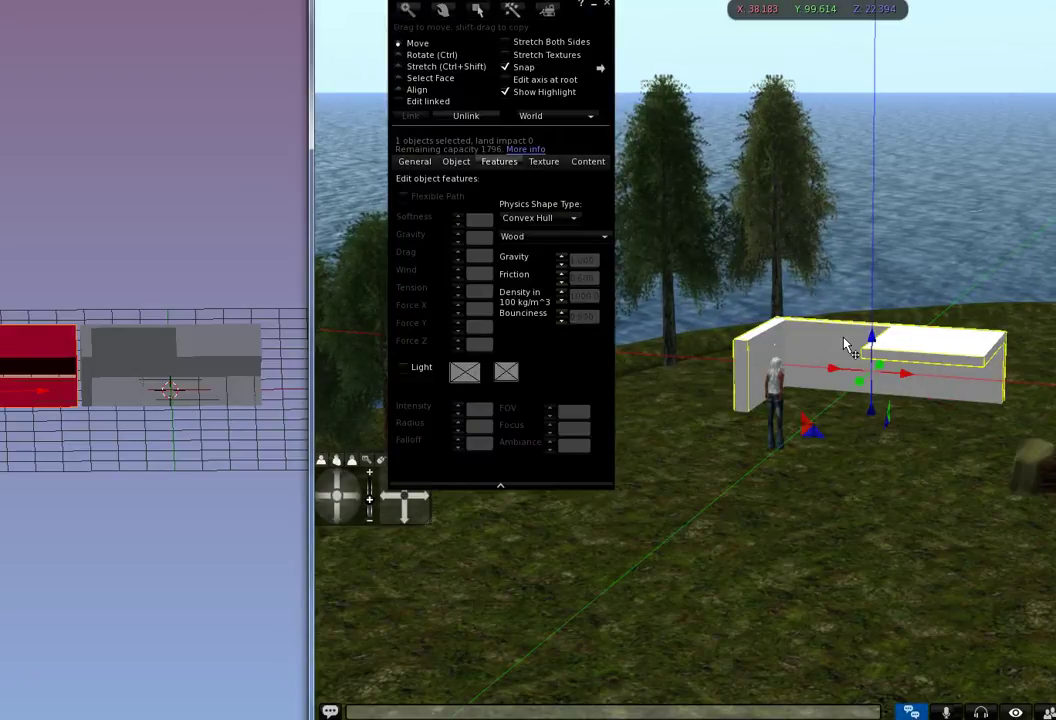
{"action": "left_click_drag", "start_coordinate": [871, 338], "coordinate": [874, 326]}
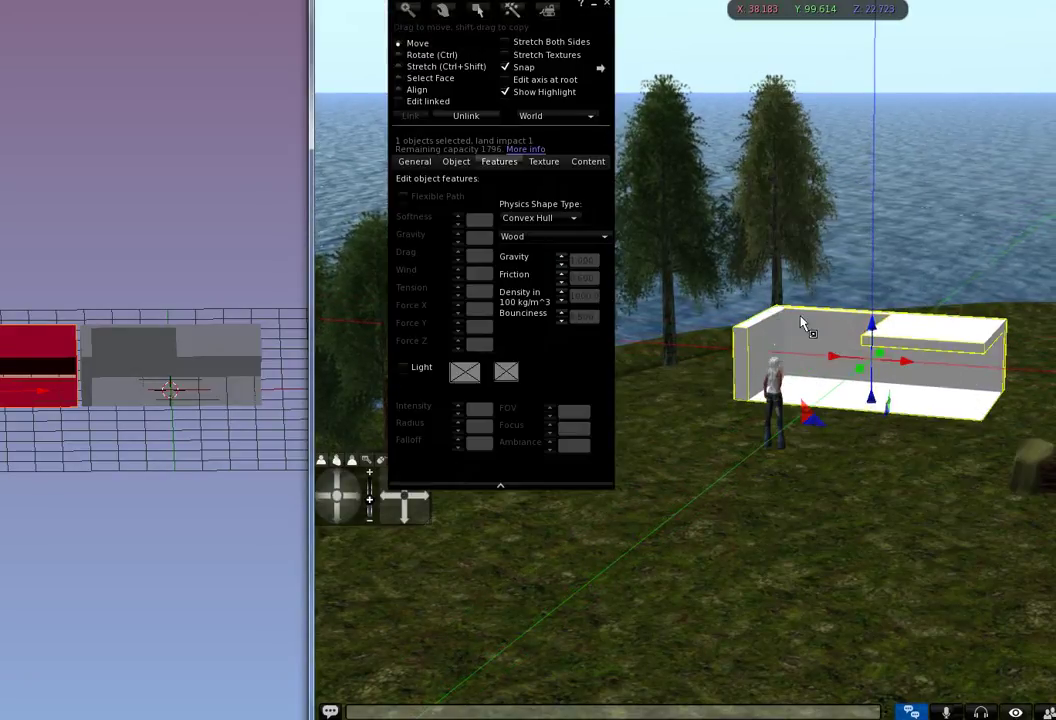
{"action": "left_click_drag", "start_coordinate": [778, 305], "coordinate": [764, 271], "text": "ctrl+shift"}
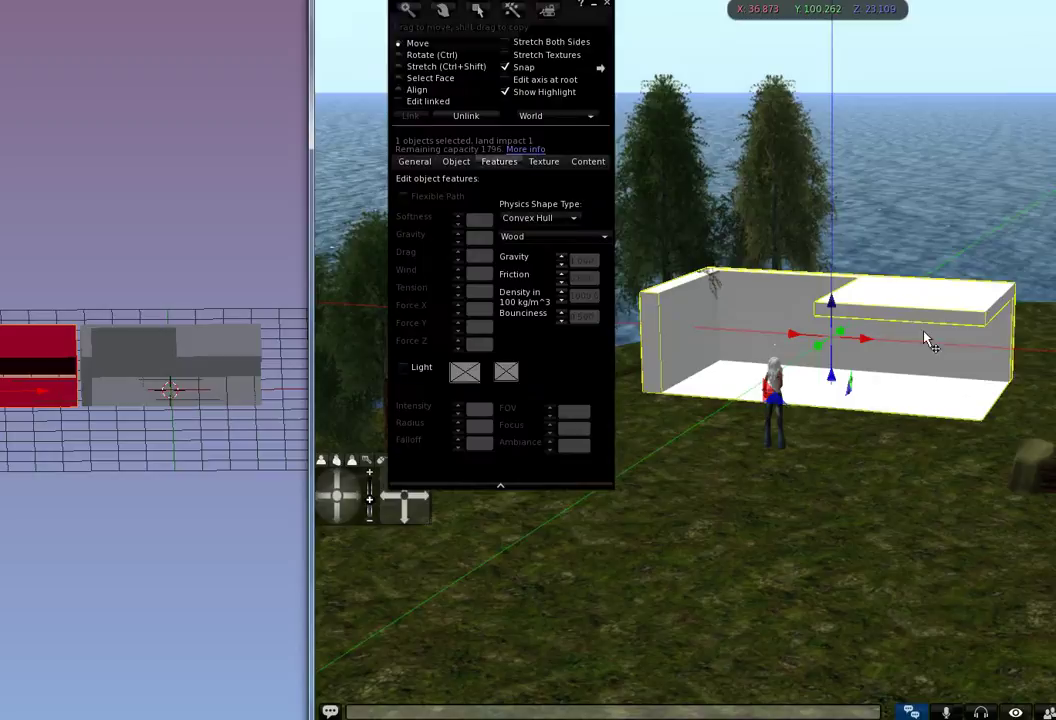
{"action": "left_click_drag", "start_coordinate": [869, 342], "coordinate": [920, 441]}
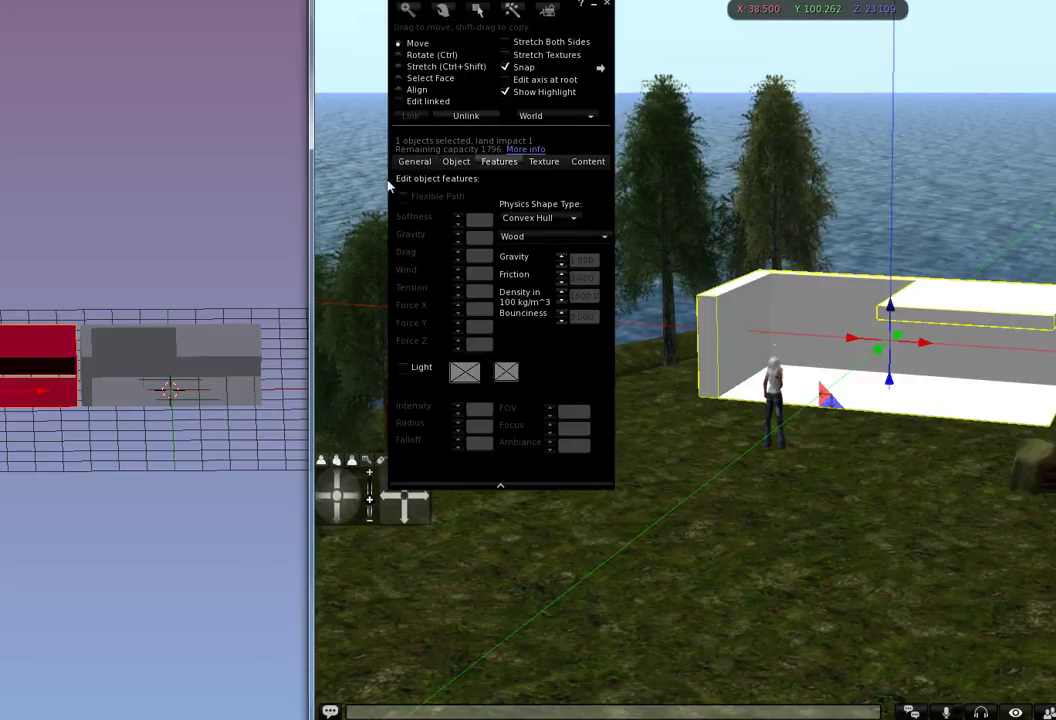
Step: Make the building mesh phantom and finish editing the object
{"action": "left_click", "coordinate": [455, 163]}
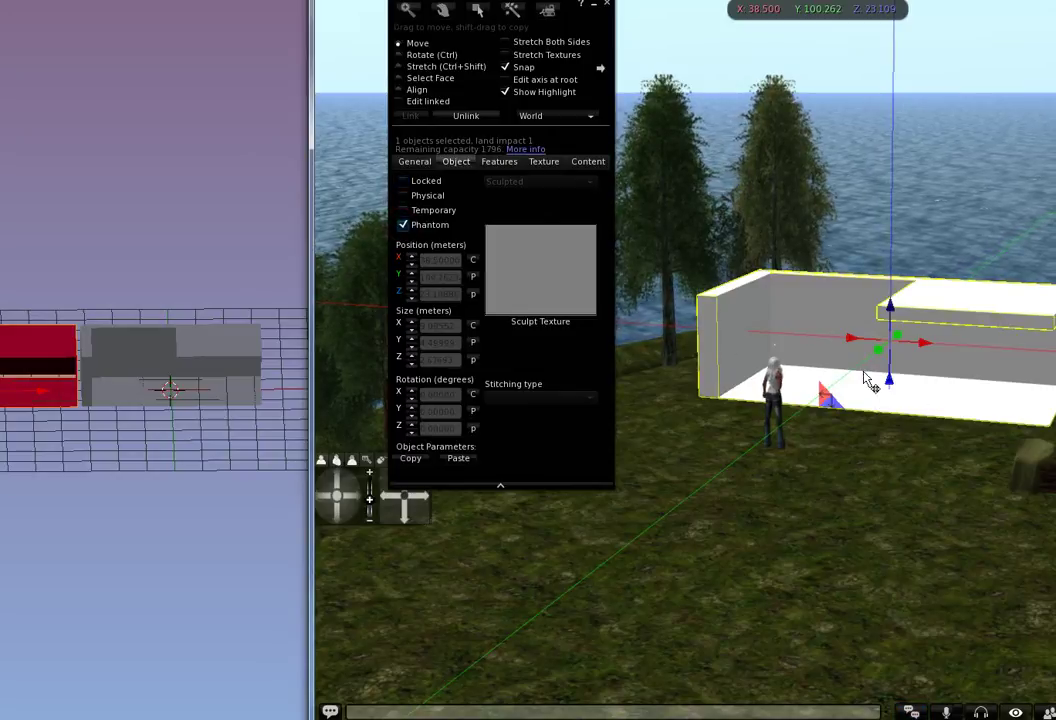
{"action": "left_click", "coordinate": [608, 6]}
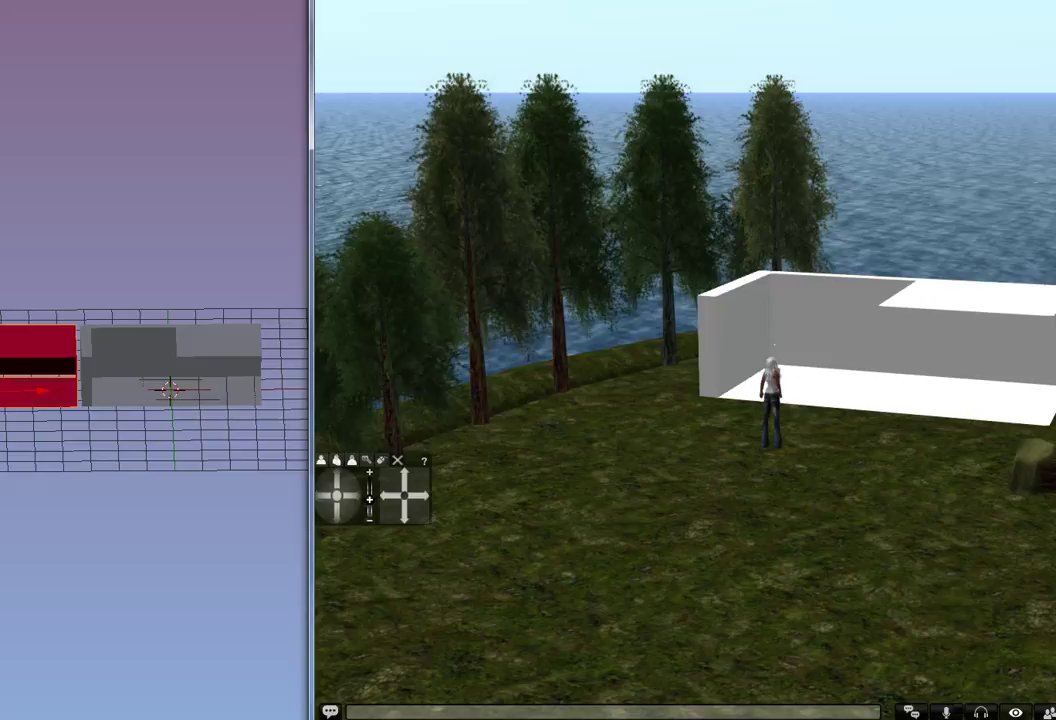
Step: Open physics sample shell.dae as a new mesh model upload
{"action": "left_click", "coordinate": [462, 0]}
{"action": "mouse_move", "coordinate": [477, 166]}
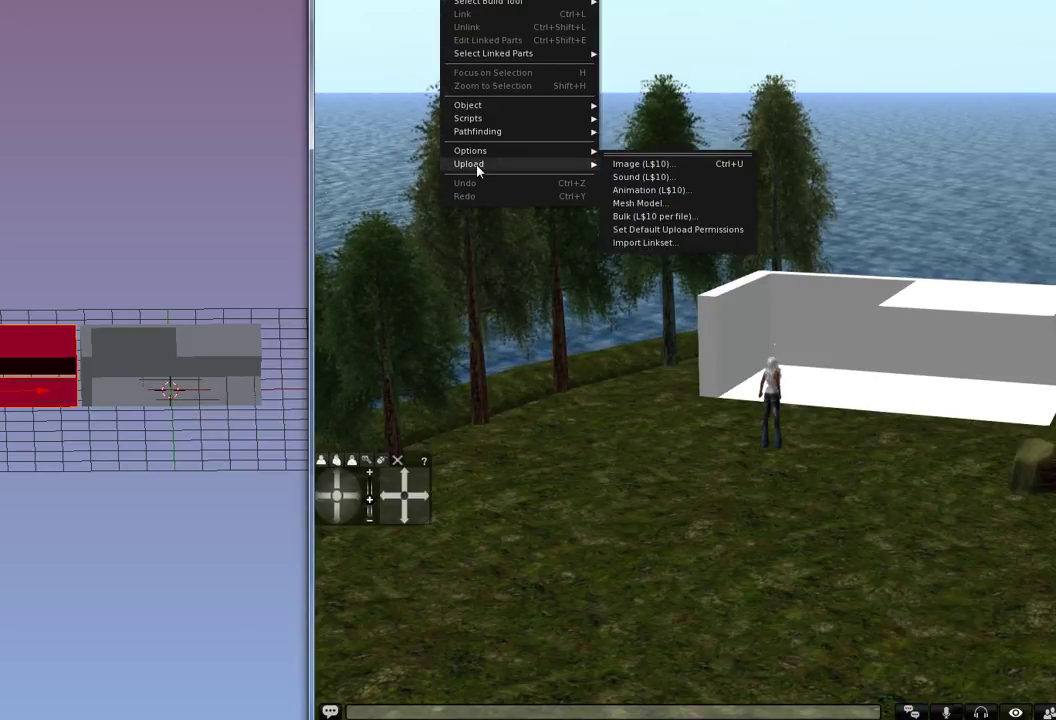
{"action": "left_click", "coordinate": [636, 204]}
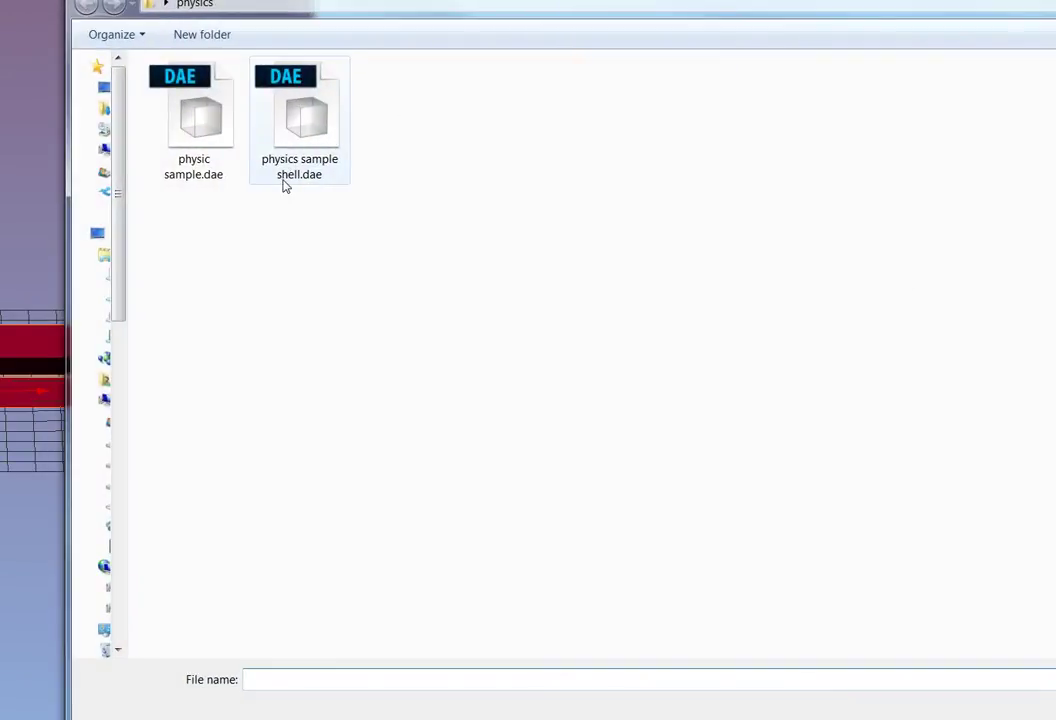
{"action": "left_click", "coordinate": [307, 133]}
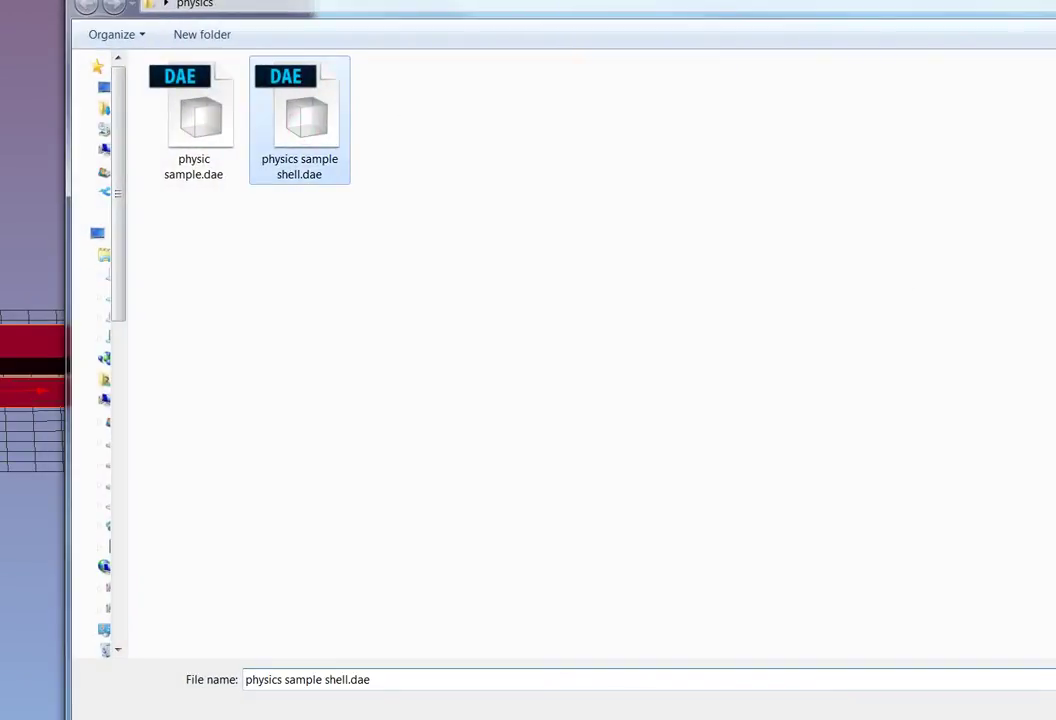
{"action": "double_click", "coordinate": [294, 135]}
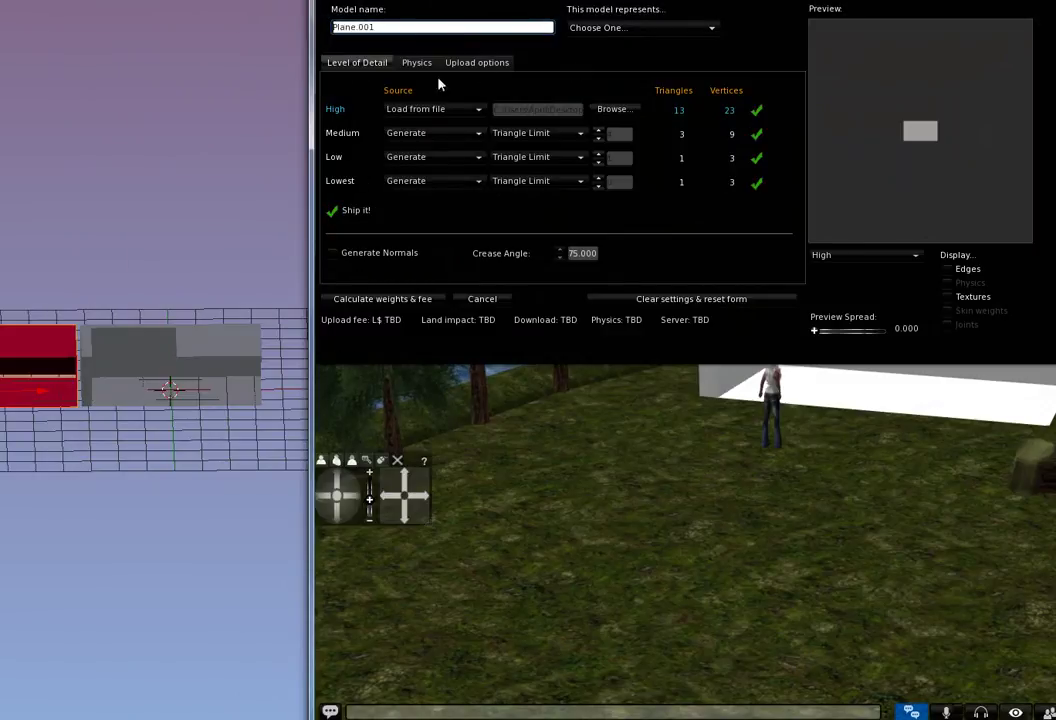
Step: Load the model's physics level of detail from the file physics sample shell.dae
{"action": "left_click", "coordinate": [409, 66]}
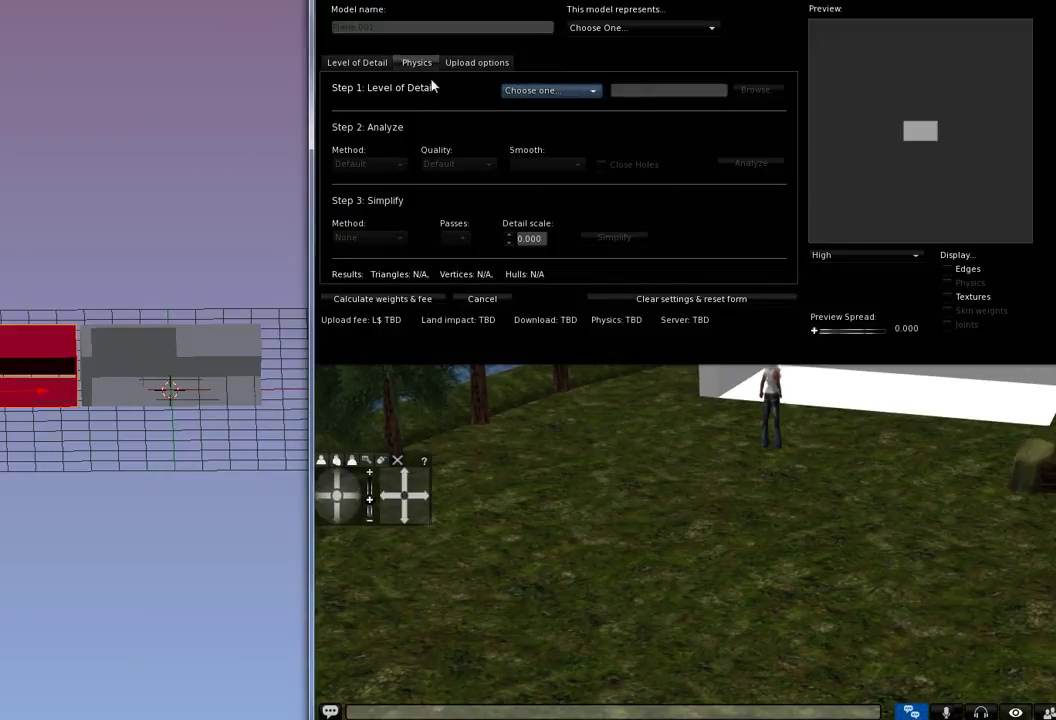
{"action": "left_click", "coordinate": [535, 92]}
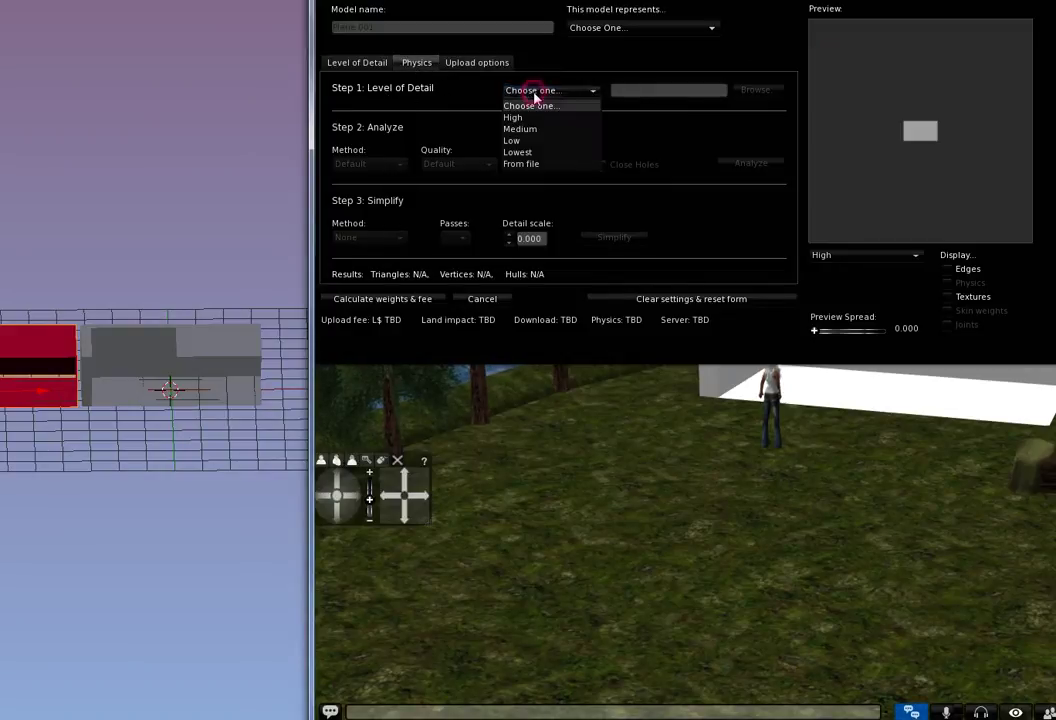
{"action": "left_click", "coordinate": [518, 166]}
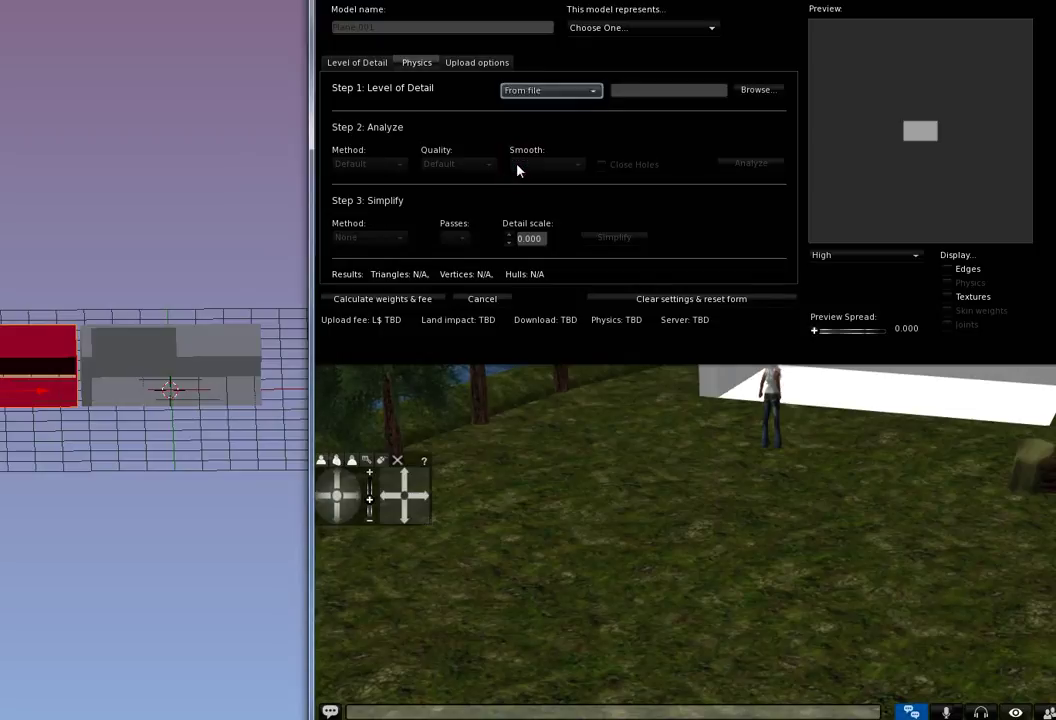
{"action": "left_click", "coordinate": [752, 91]}
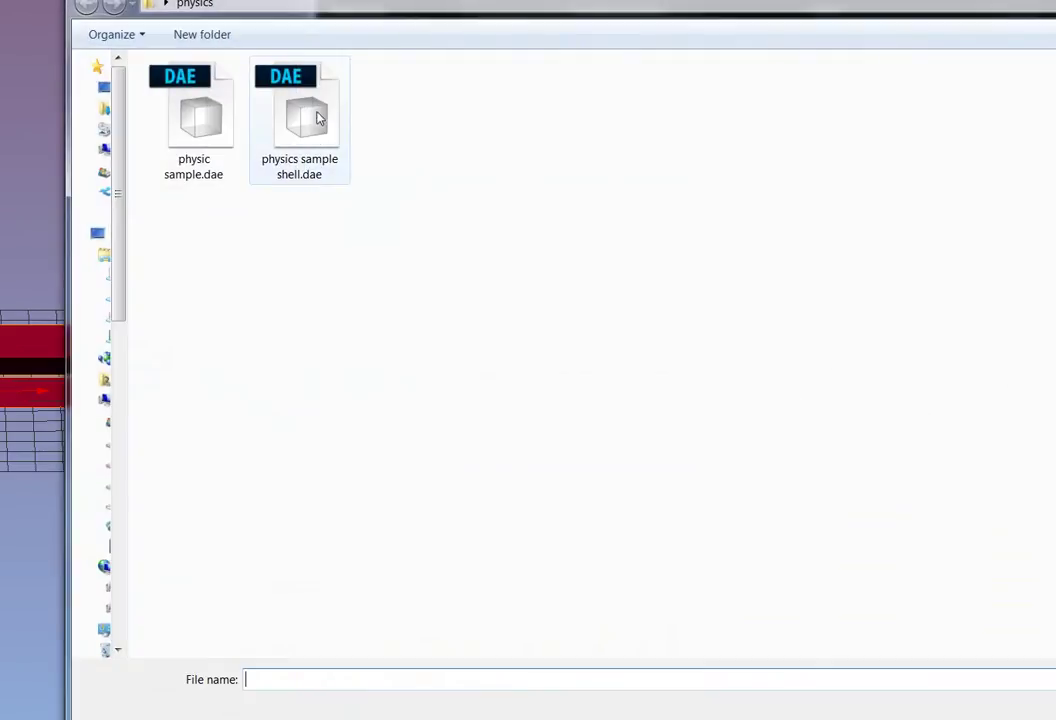
{"action": "left_click", "coordinate": [318, 118]}
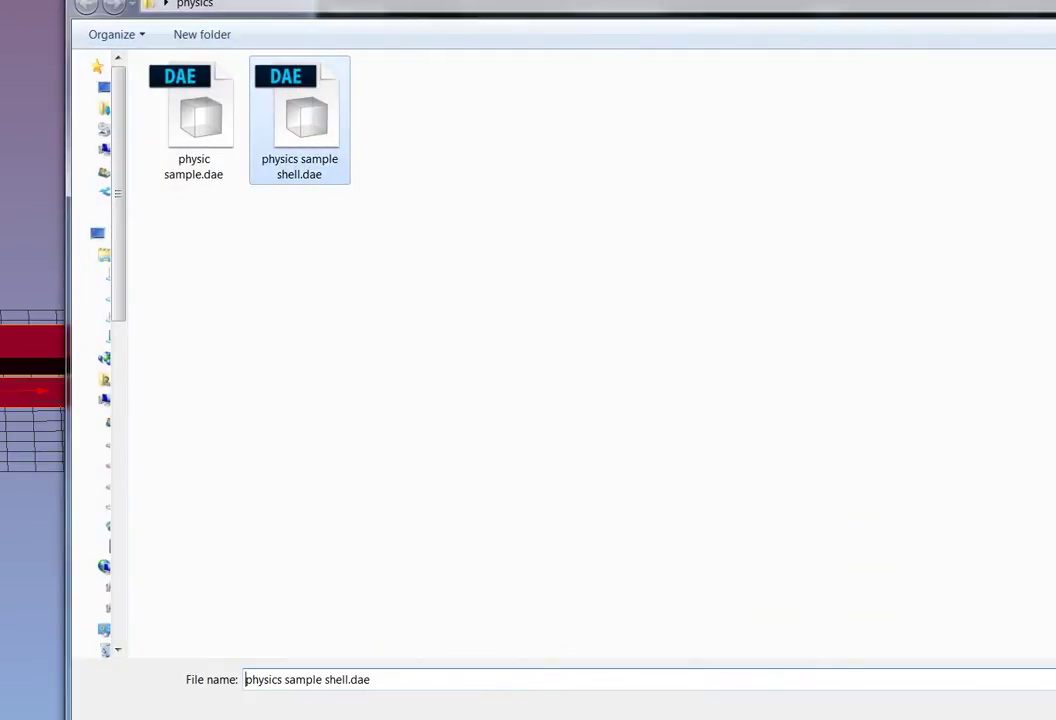
{"action": "key", "text": "Return"}
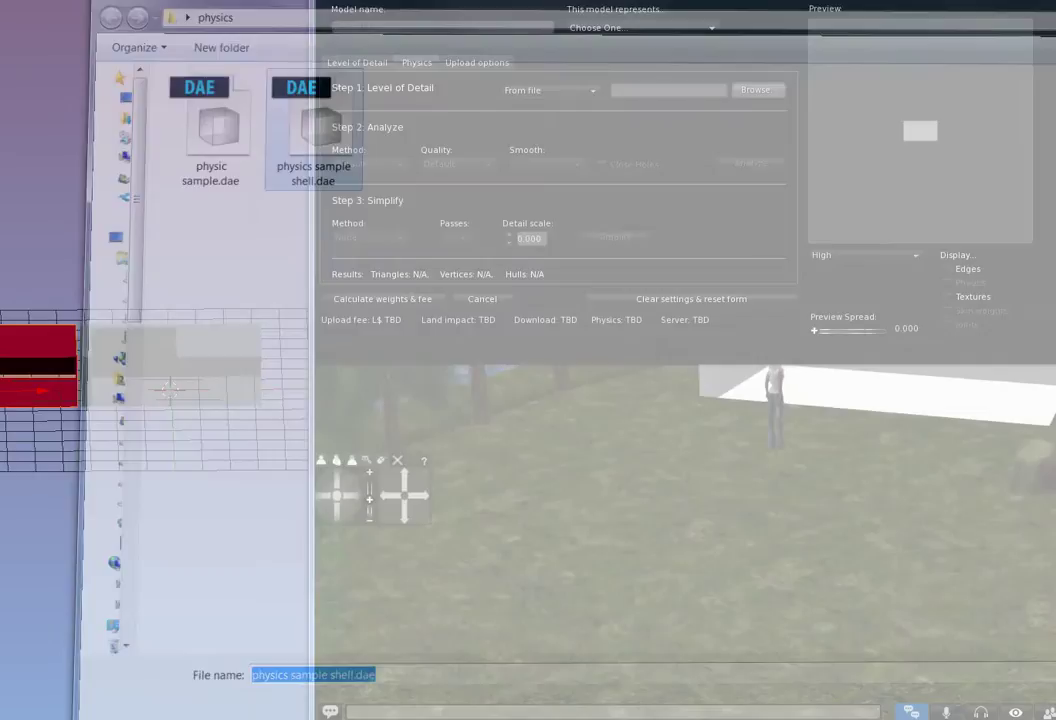
Step: Inspect the shell's physics shape in the preview, calculate its weights and fee, and upload the model
{"action": "scroll", "coordinate": [902, 157], "scroll_direction": "up", "scroll_amount": 5}
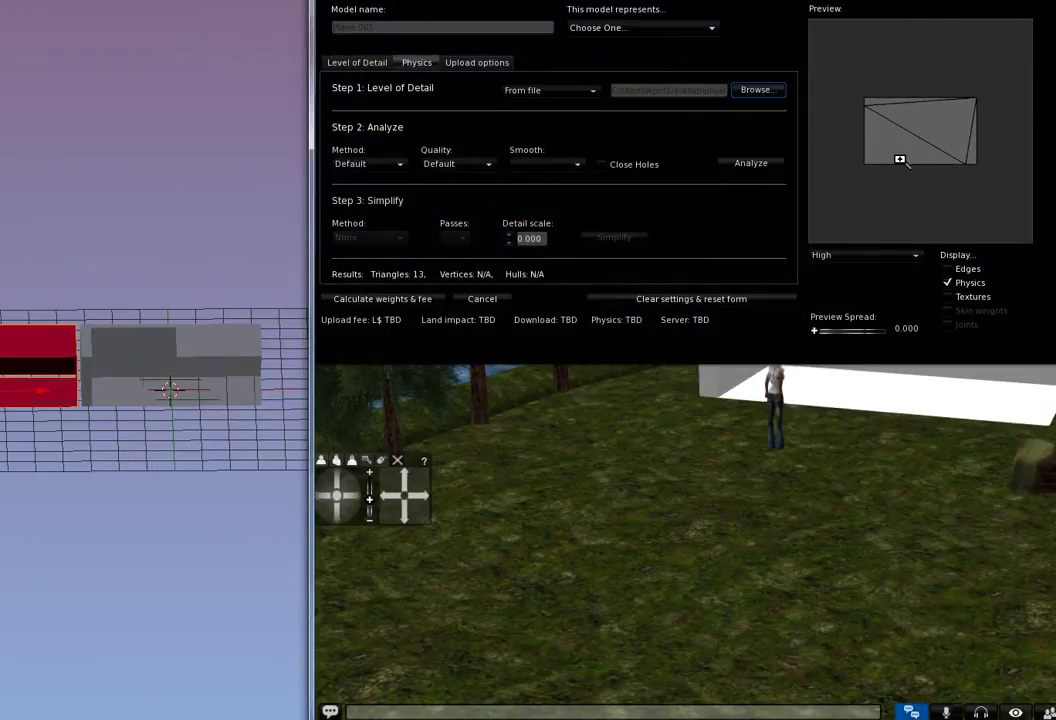
{"action": "left_click_drag", "start_coordinate": [900, 159], "coordinate": [1025, 159]}
{"action": "left_click_drag", "start_coordinate": [910, 200], "coordinate": [856, 156]}
{"action": "left_click", "coordinate": [380, 299]}
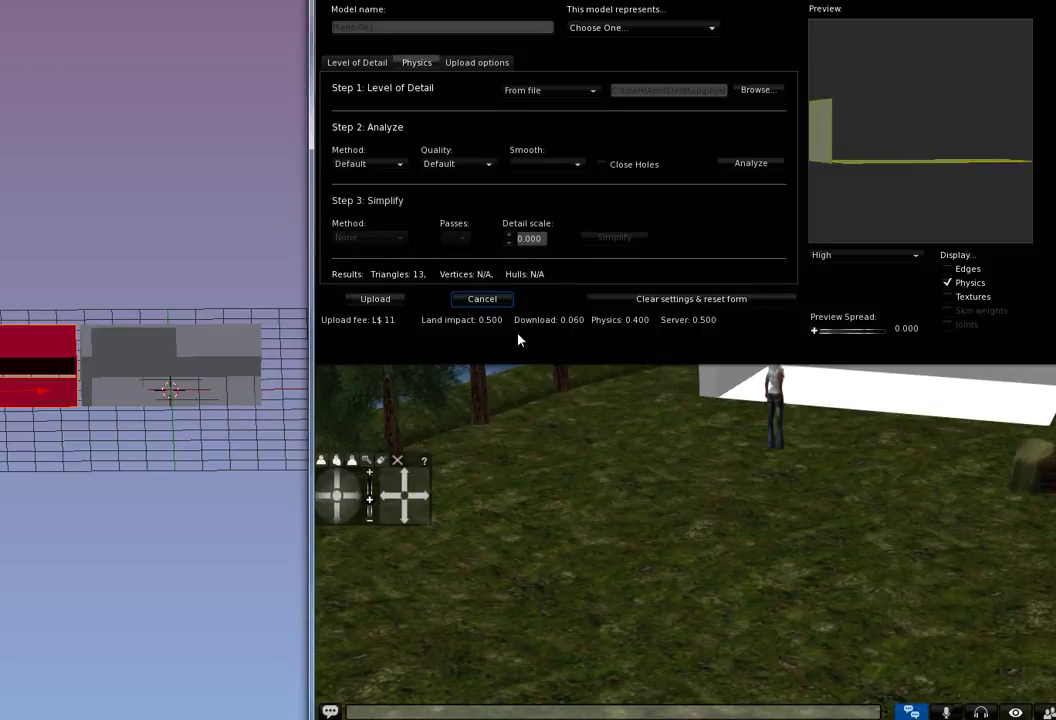
{"action": "left_click", "coordinate": [387, 300]}
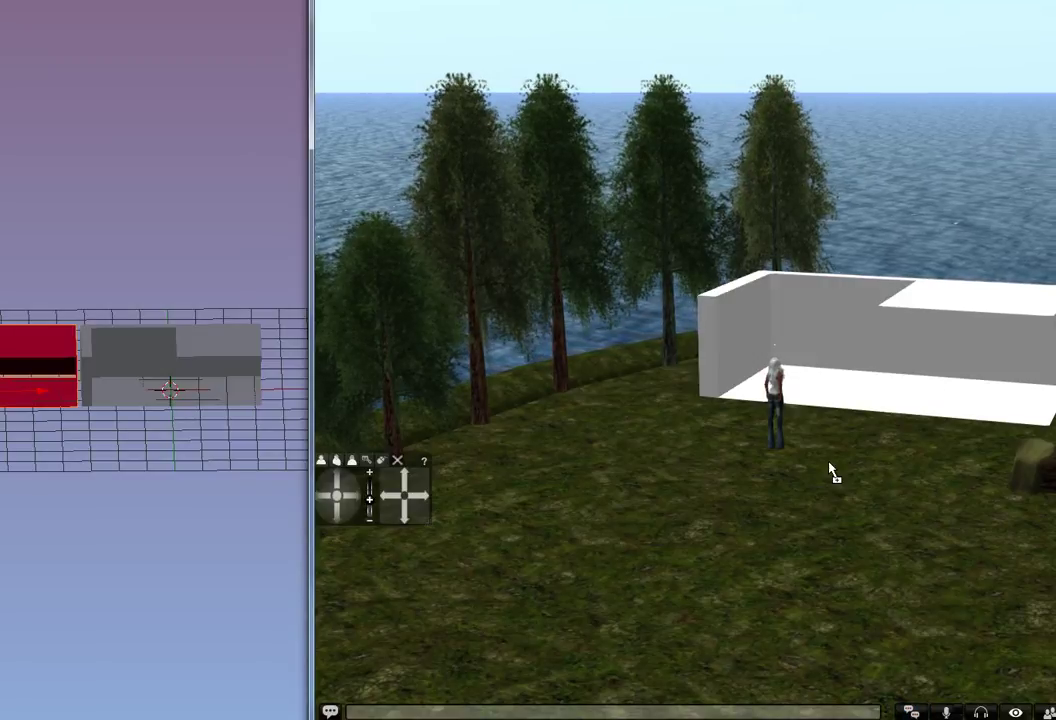
Step: Place the red shell in-world and copy the building mesh's position and size onto it
{"action": "left_click", "coordinate": [846, 491]}
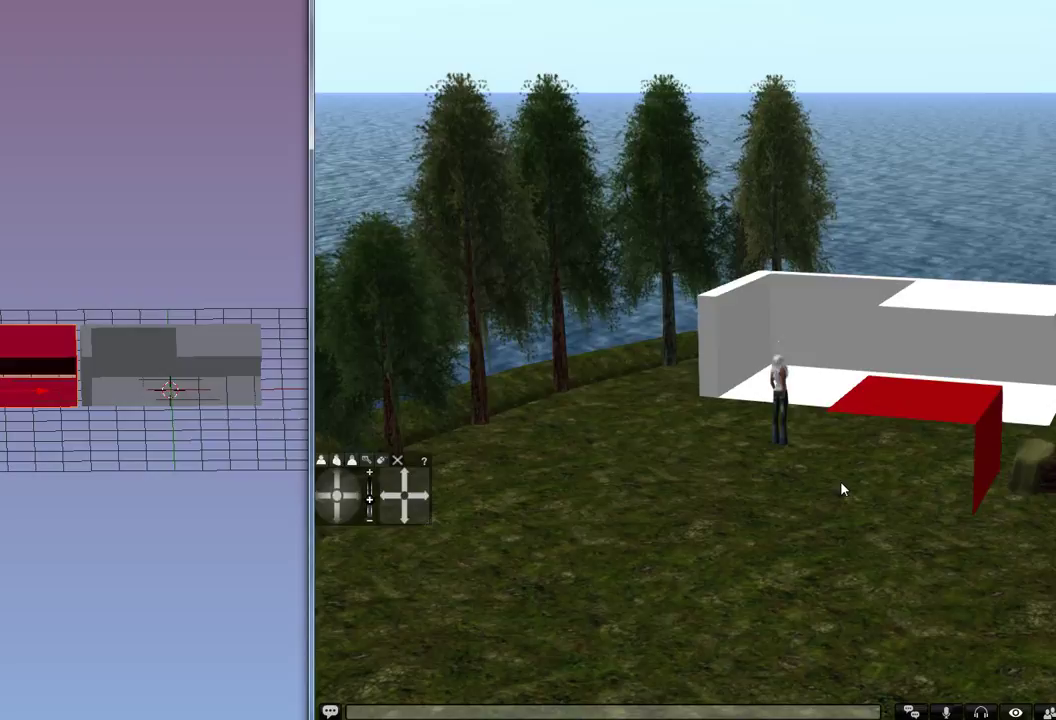
{"action": "right_click", "coordinate": [959, 297]}
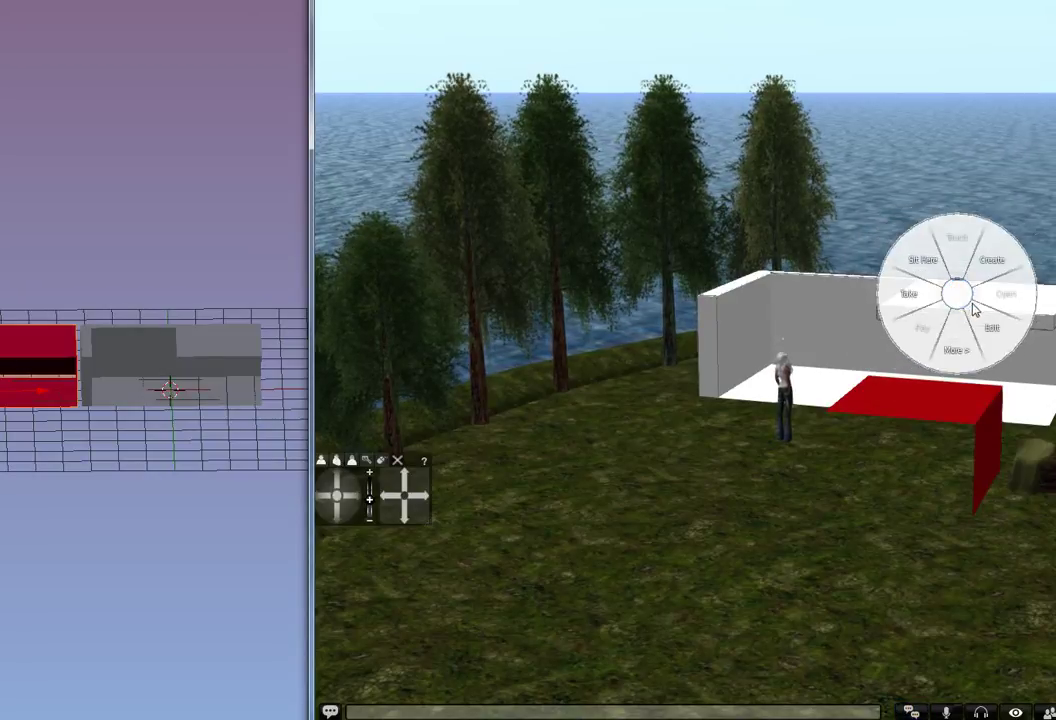
{"action": "left_click", "coordinate": [992, 293]}
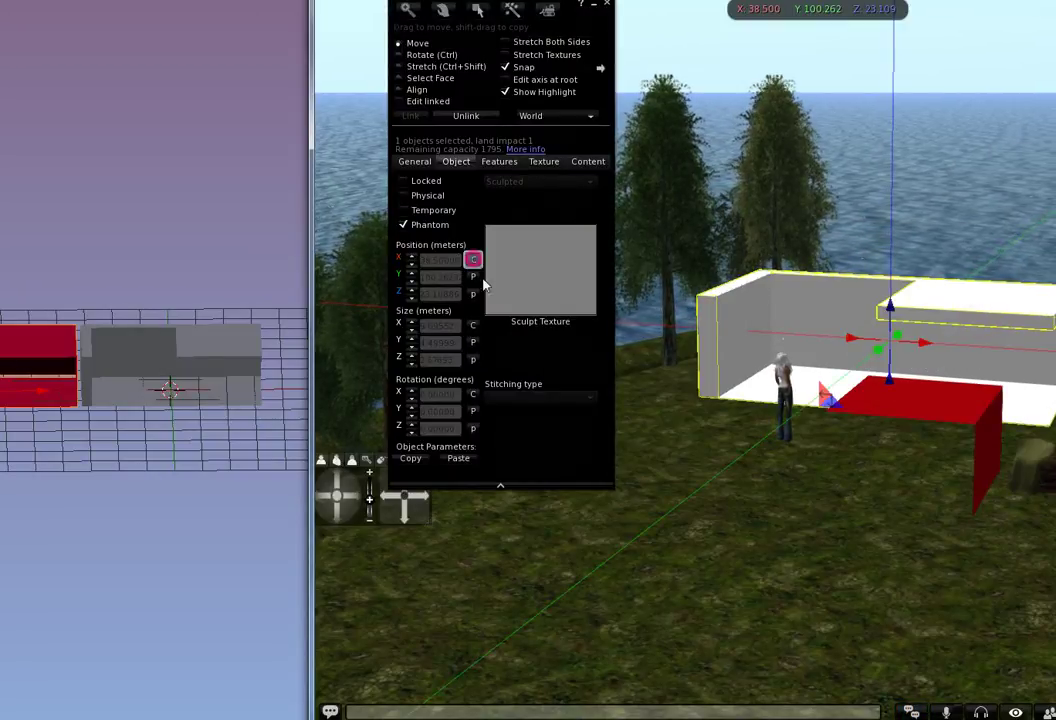
{"action": "left_click", "coordinate": [801, 448]}
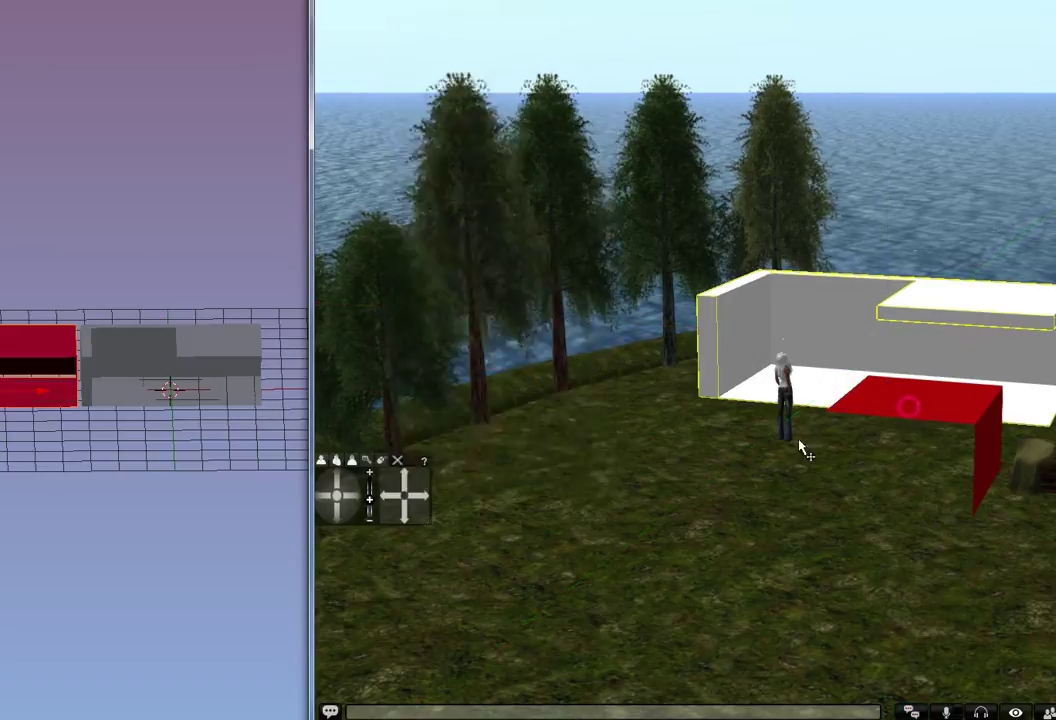
{"action": "left_click", "coordinate": [473, 278]}
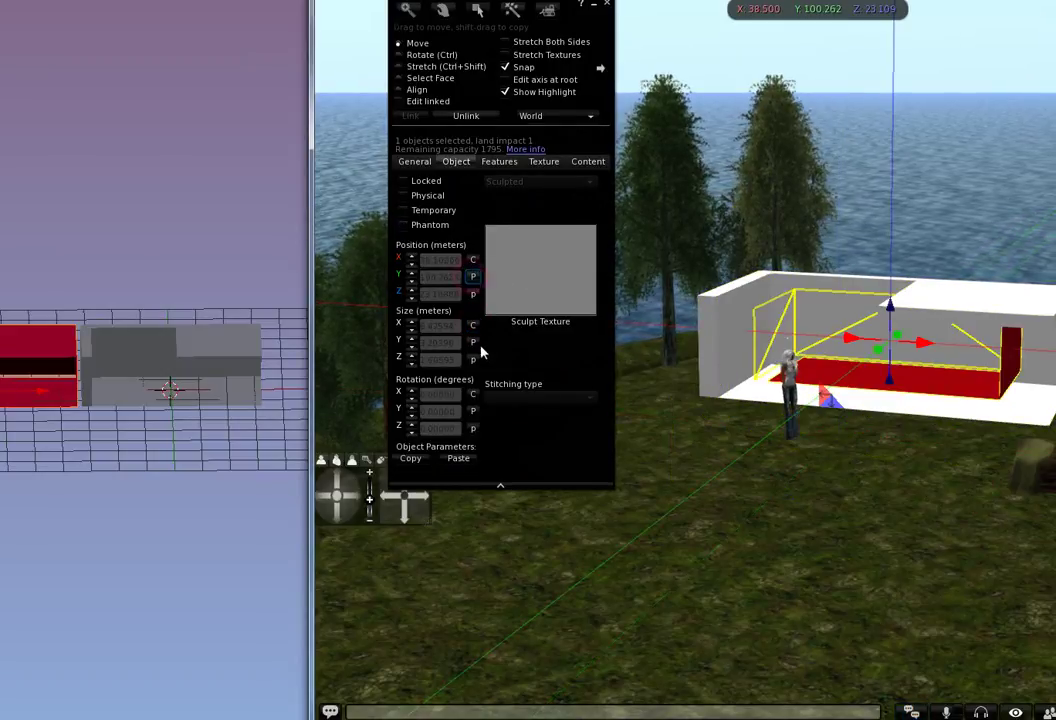
{"action": "left_click", "coordinate": [473, 342]}
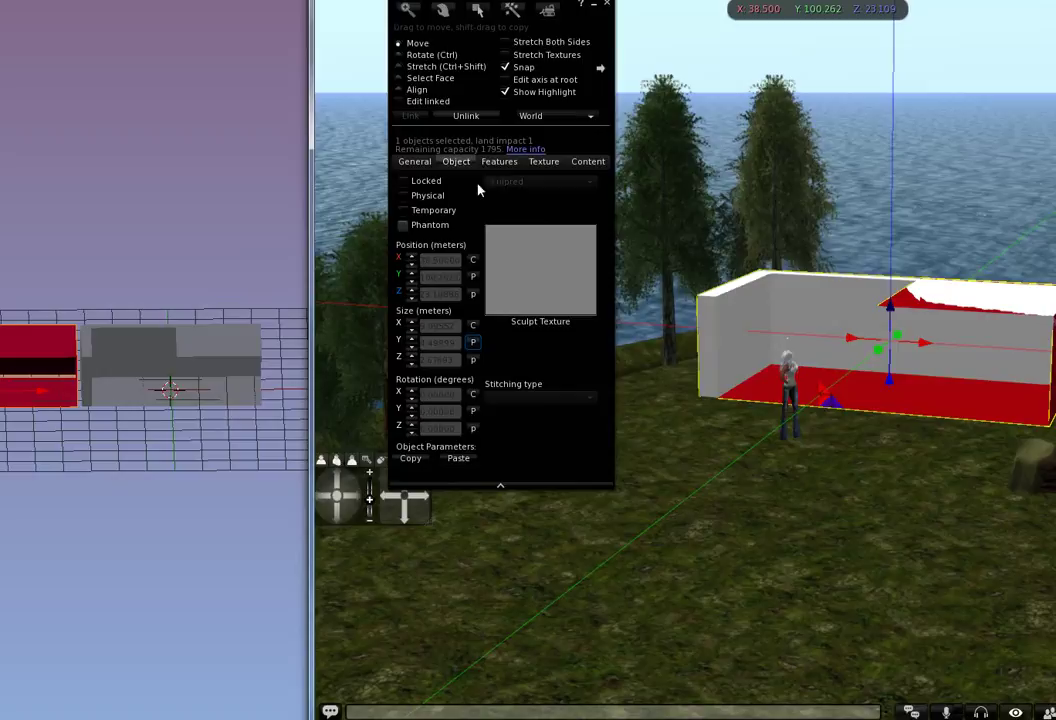
Step: Set the red shell's physics shape type to Prim and finish editing it
{"action": "left_click", "coordinate": [498, 163]}
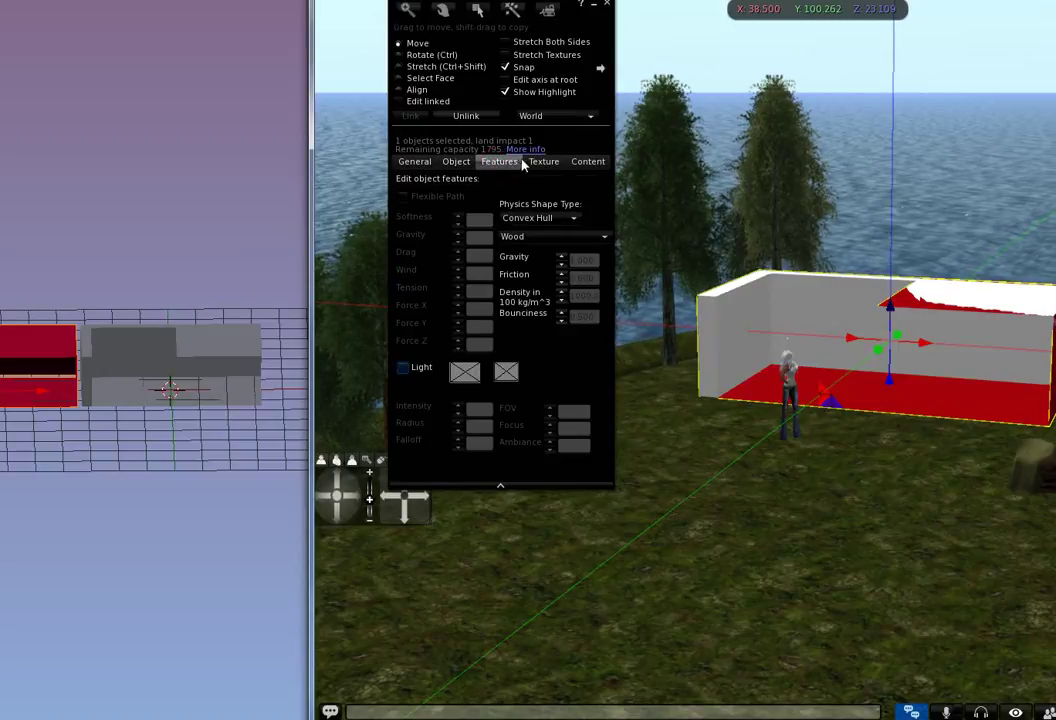
{"action": "left_click", "coordinate": [534, 219]}
{"action": "left_click", "coordinate": [512, 245]}
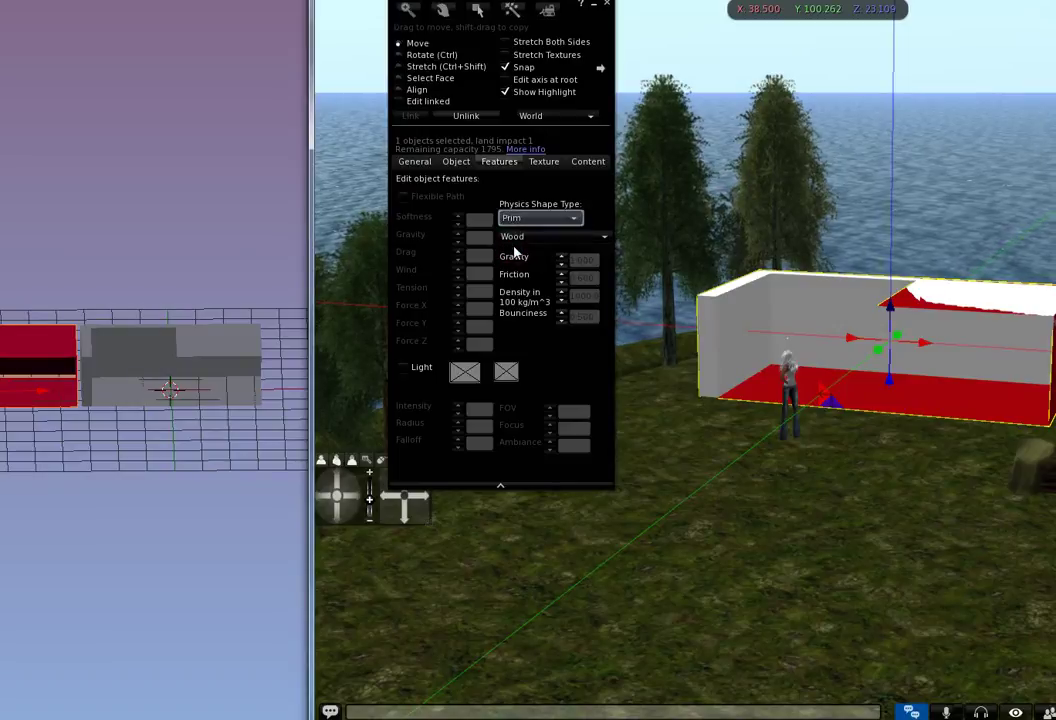
{"action": "left_click", "coordinate": [606, 9]}
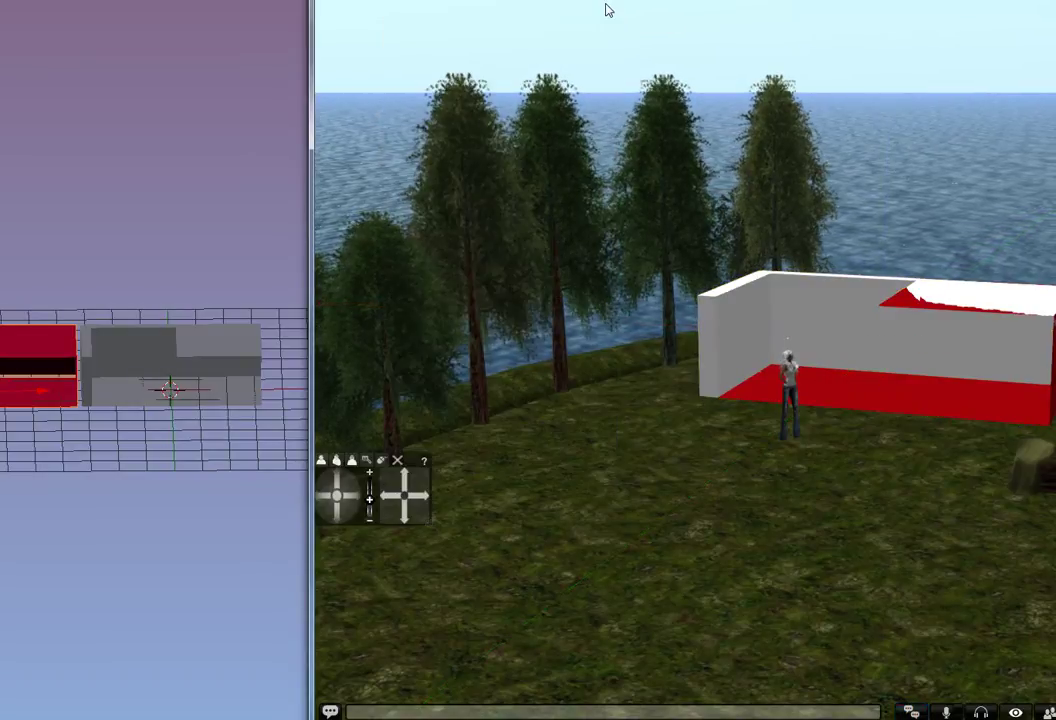
Step: Raise the red shell above the building to Z 29.738
{"action": "right_click", "coordinate": [875, 403]}
{"action": "left_click", "coordinate": [912, 438]}
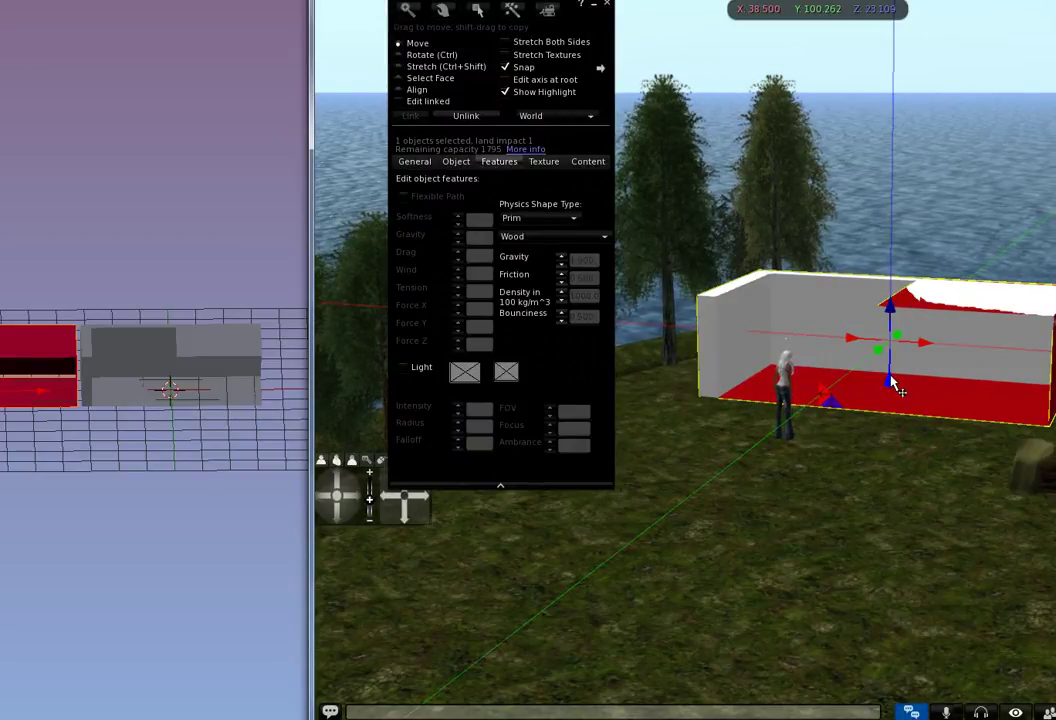
{"action": "left_click_drag", "start_coordinate": [893, 390], "coordinate": [919, 137]}
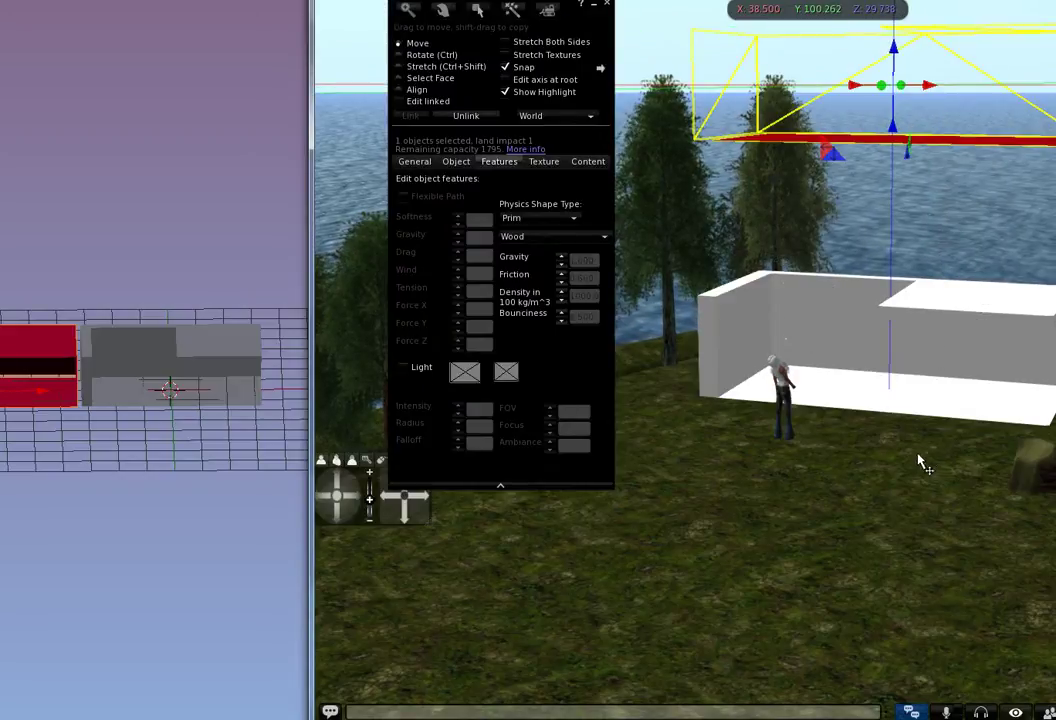
Step: Select the white building mesh and walk and fly the avatar through it to test its collision behaviour
{"action": "left_click", "coordinate": [905, 402]}
{"action": "key", "text": "Up"}
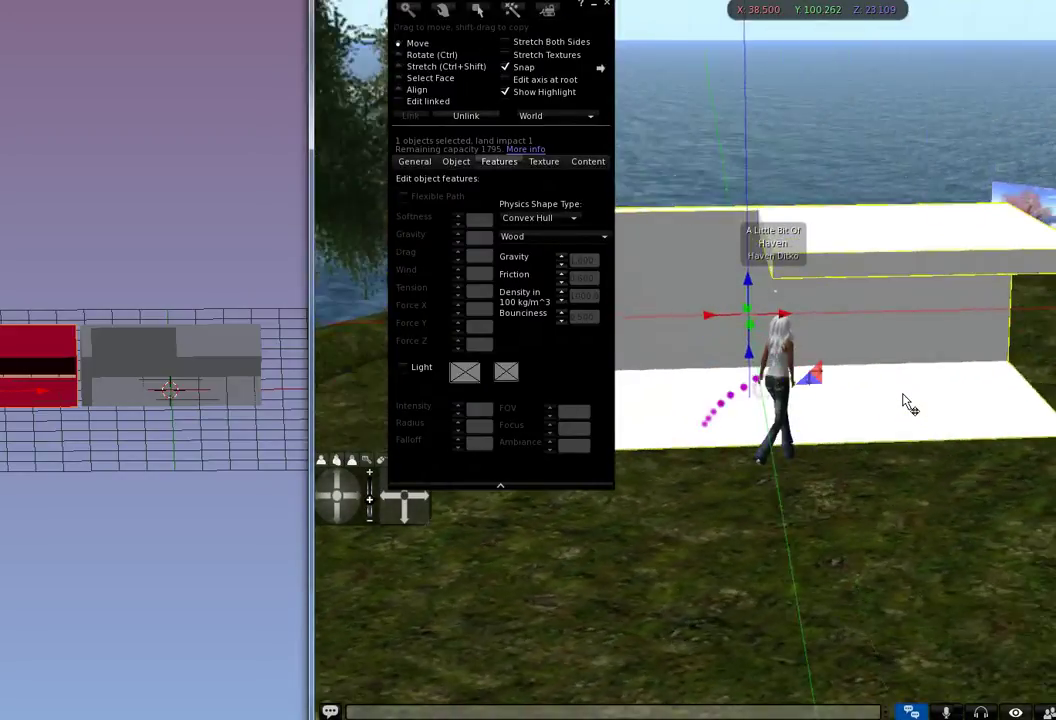
{"action": "key", "text": "Up"}
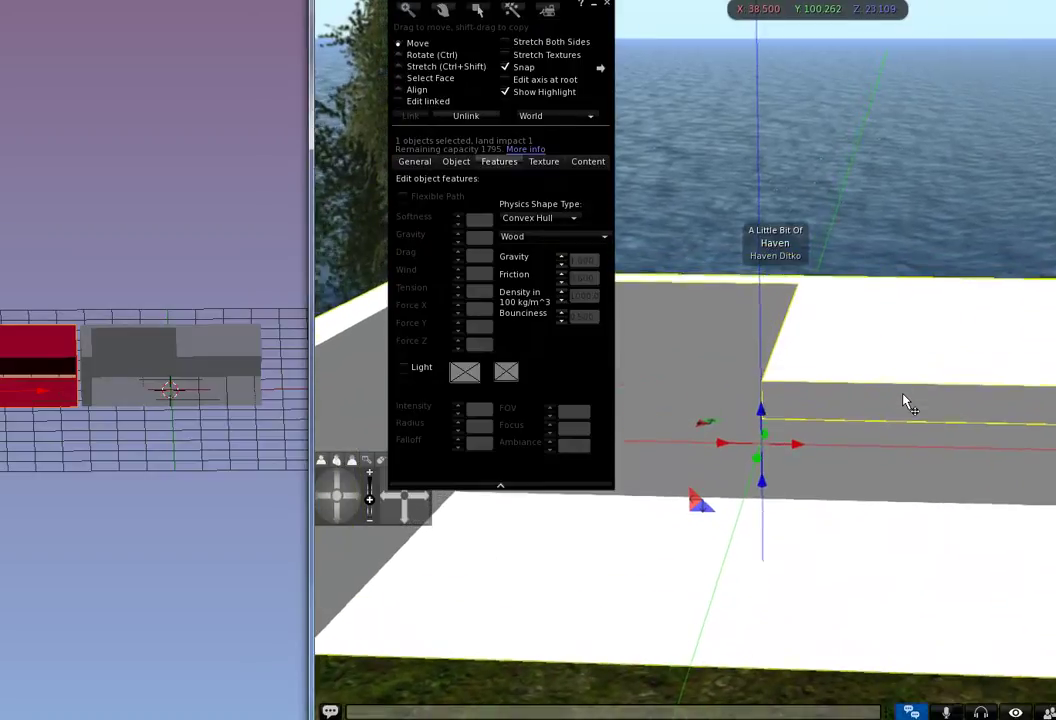
{"action": "key", "text": "Down"}
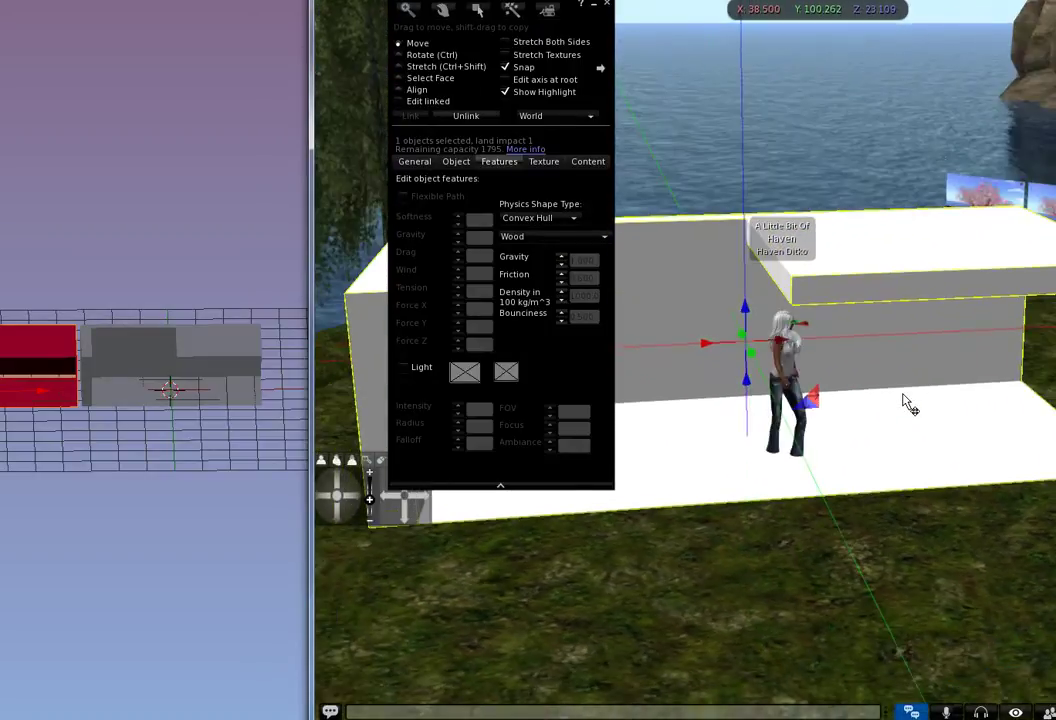
{"action": "key", "text": "Right"}
{"action": "key", "text": "Page_Up"}
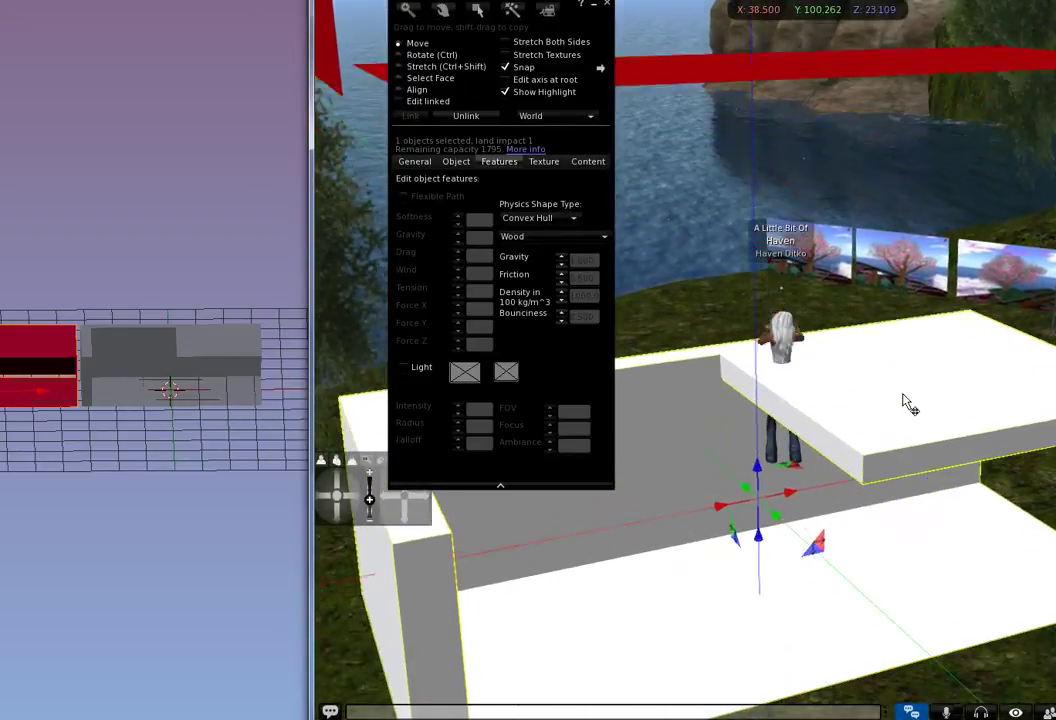
{"action": "key", "text": "Left"}
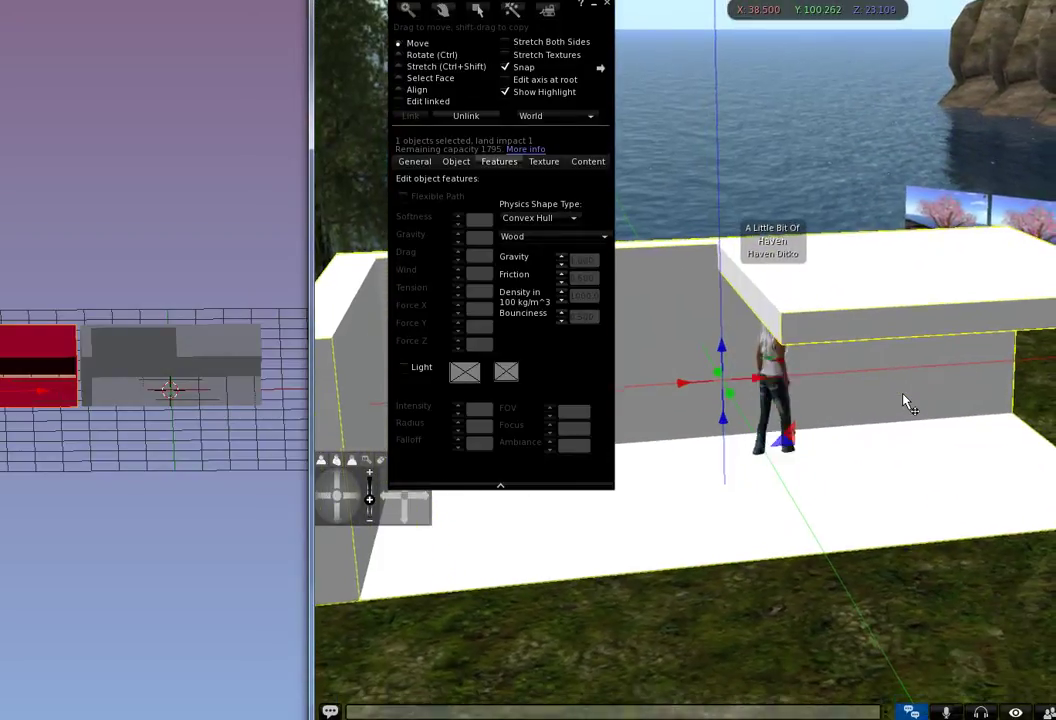
{"action": "key", "text": "Down"}
{"action": "key", "text": "Down"}
{"action": "key", "text": "Left"}
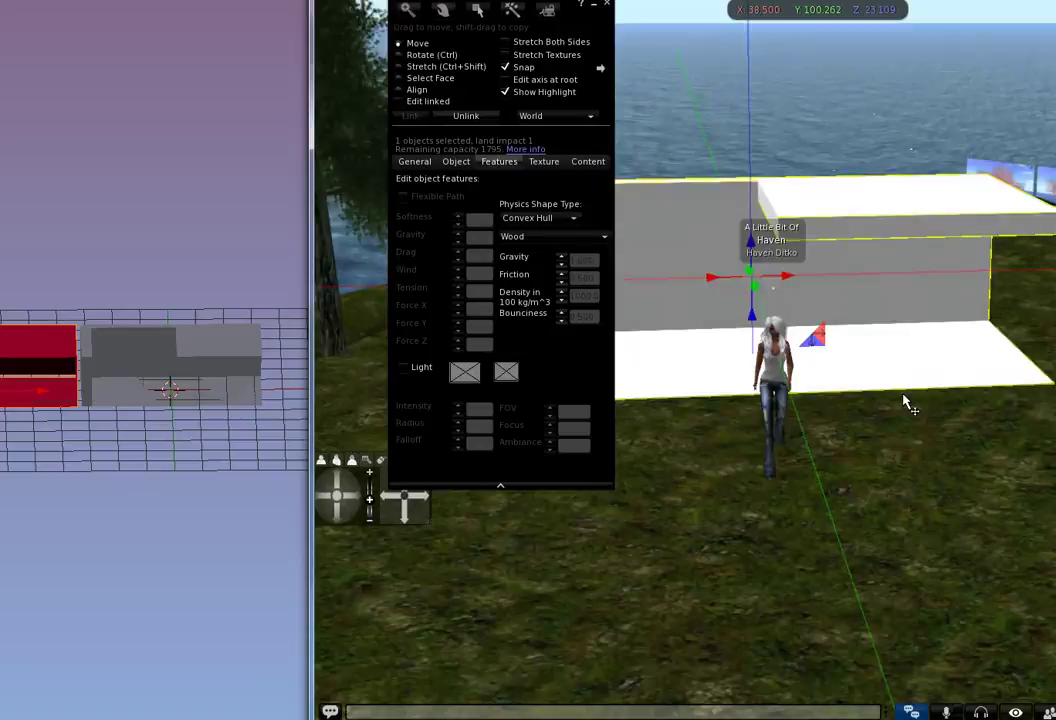
Step: Return the red shell to the building's position at Z 23.109 and finish editing it
{"action": "right_click", "coordinate": [812, 89]}
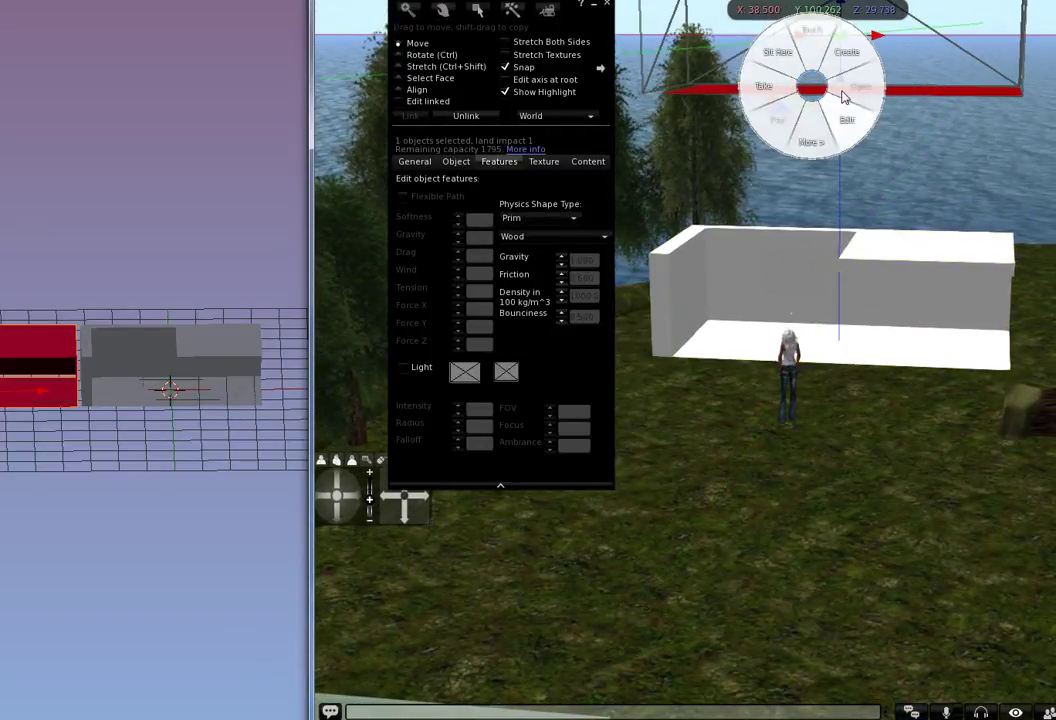
{"action": "left_click", "coordinate": [840, 130]}
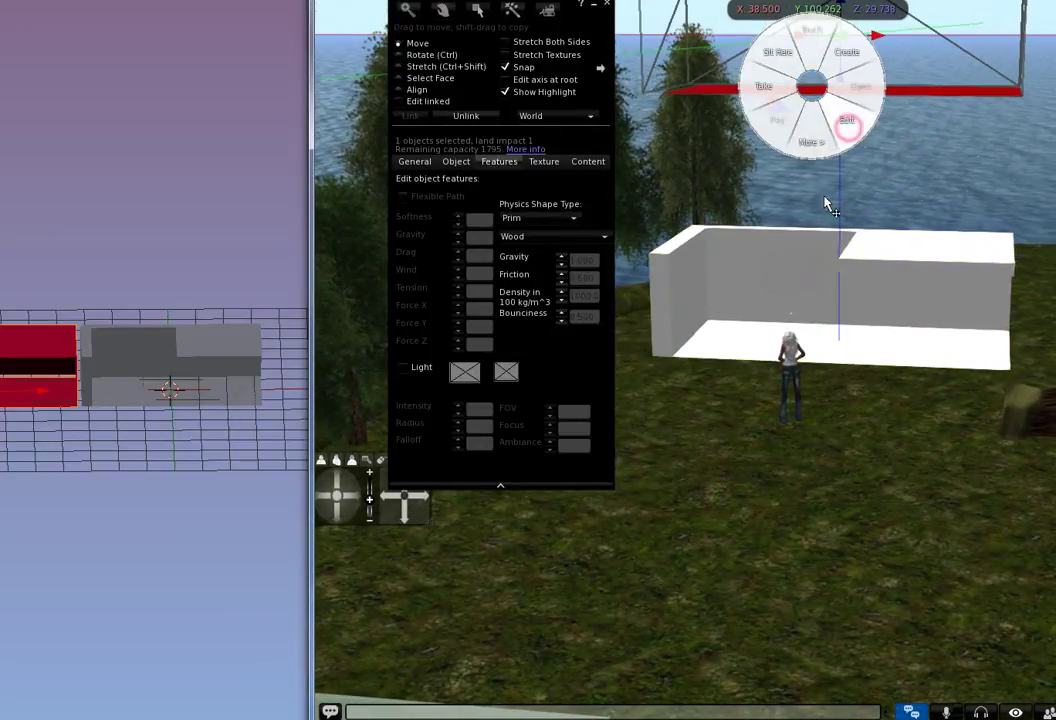
{"action": "left_click", "coordinate": [821, 253]}
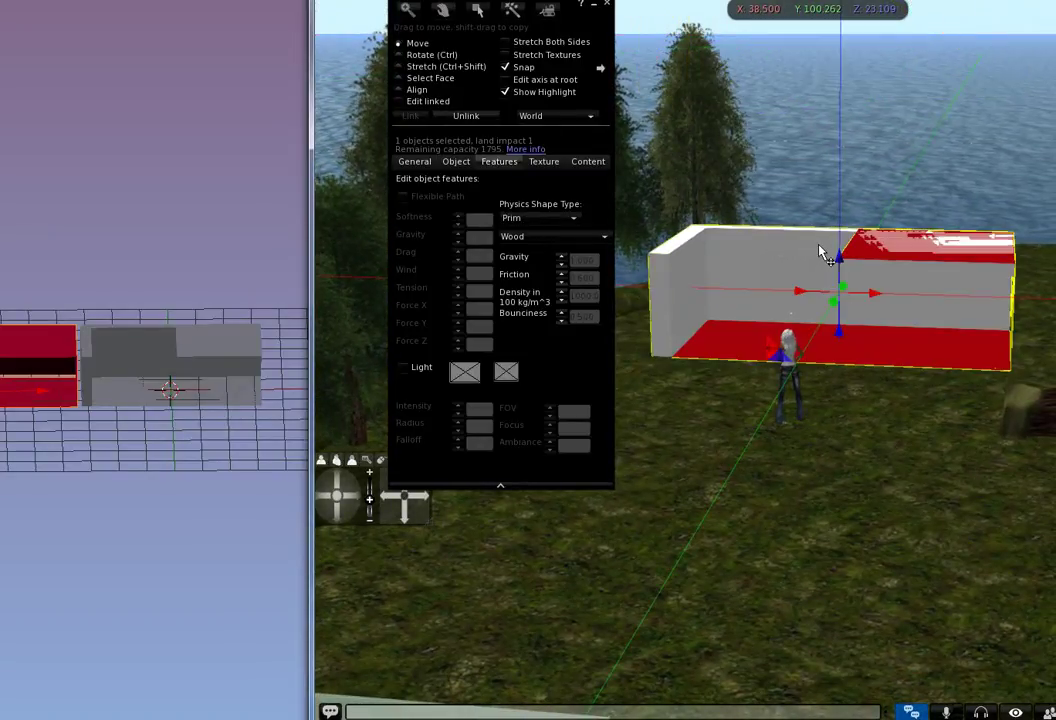
{"action": "left_click", "coordinate": [608, 7]}
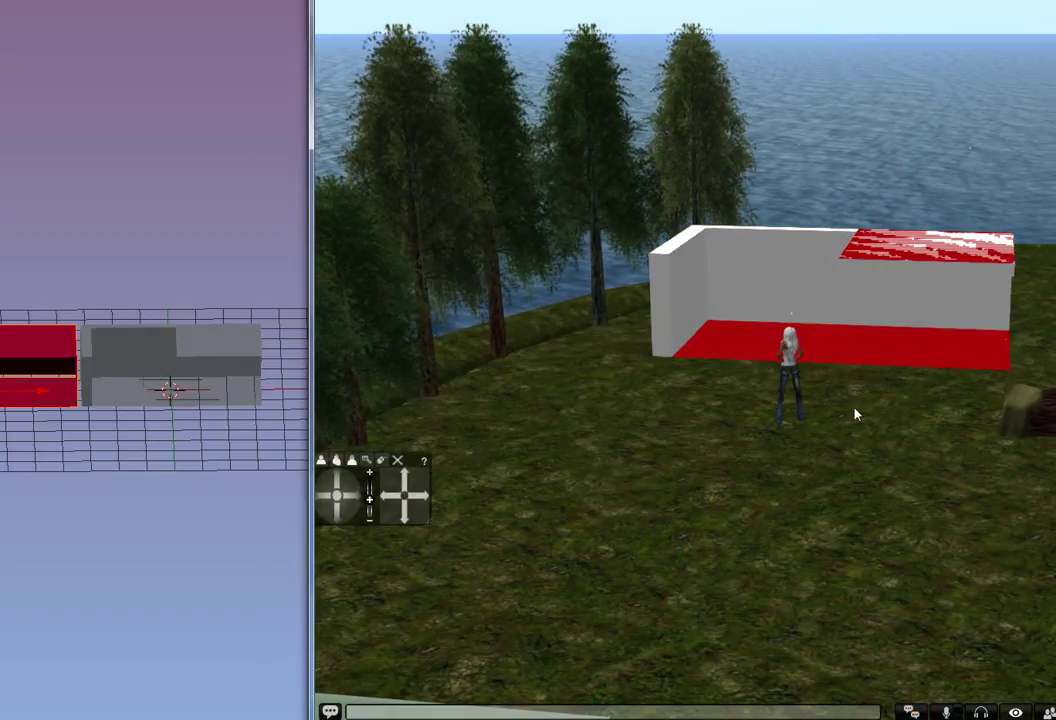
Step: Walk the avatar onto the building's floor and against its walls to test collision with the red shell in place
{"action": "key", "text": "Up"}
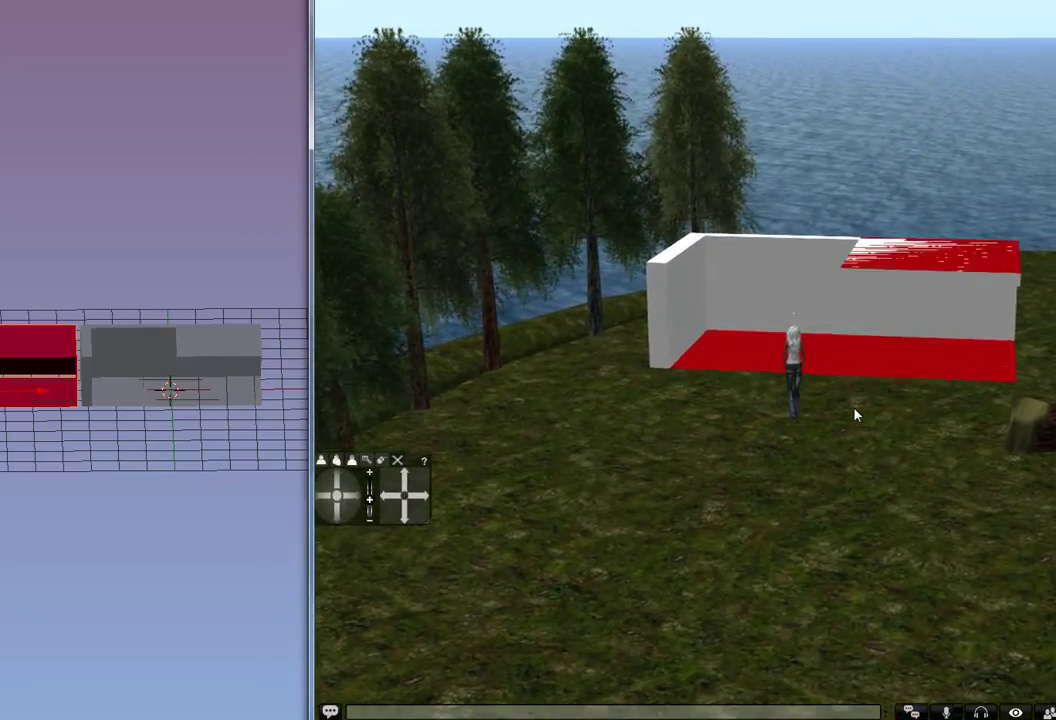
{"action": "key", "text": "Up"}
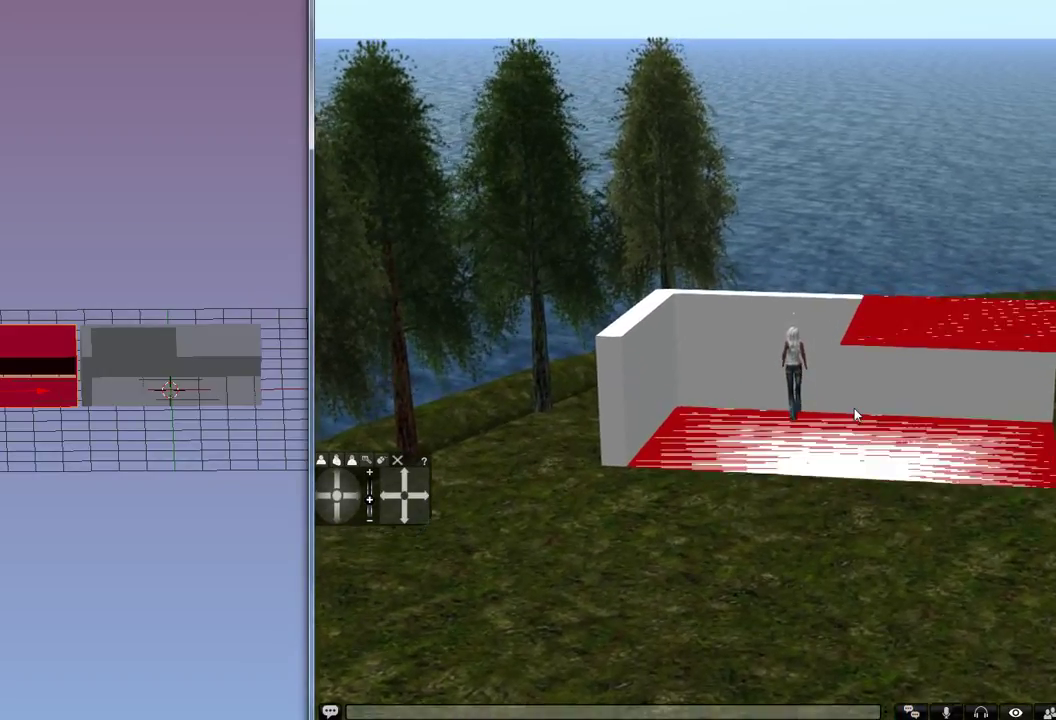
{"action": "key", "text": "Up"}
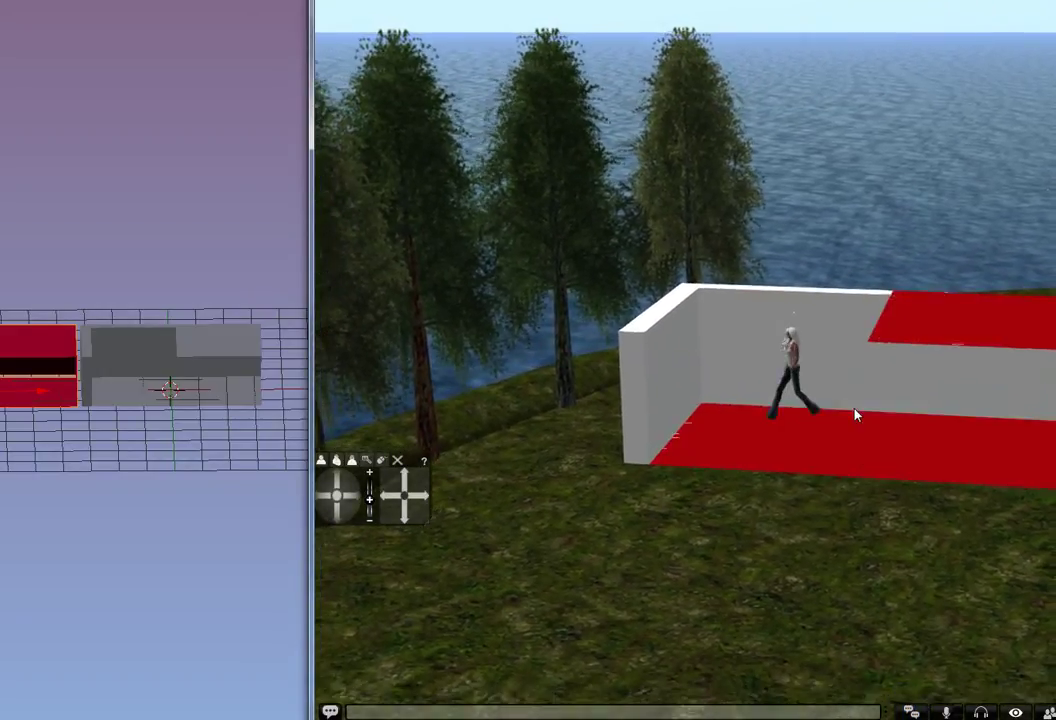
{"action": "key", "text": "Left"}
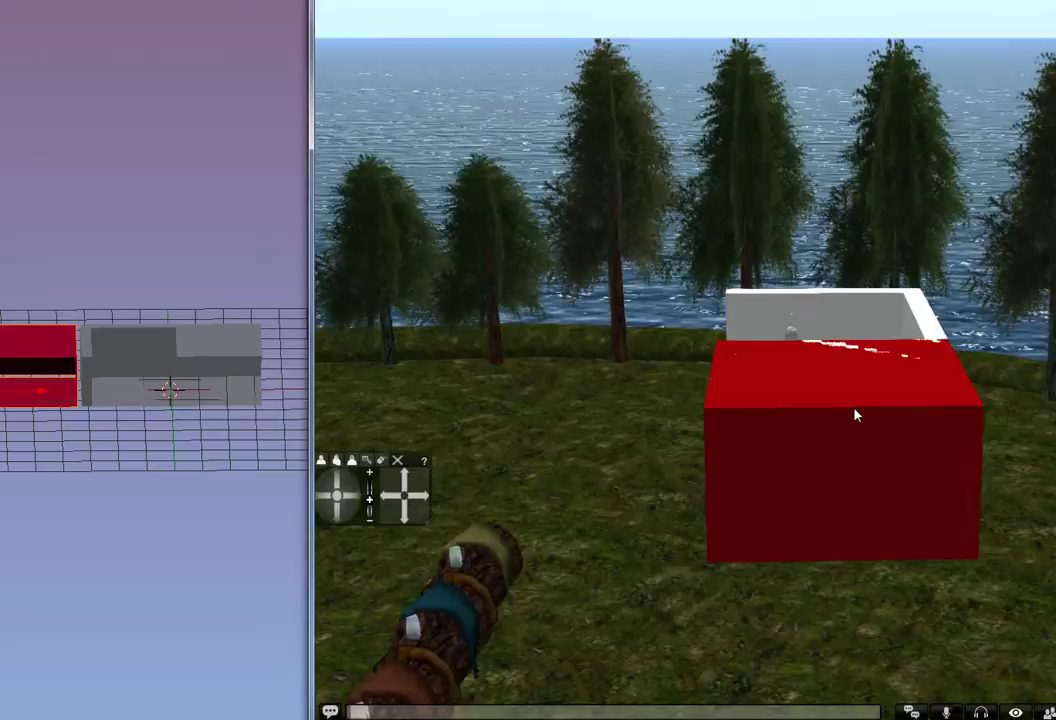
{"action": "key", "text": "Right"}
{"action": "key", "text": "Left"}
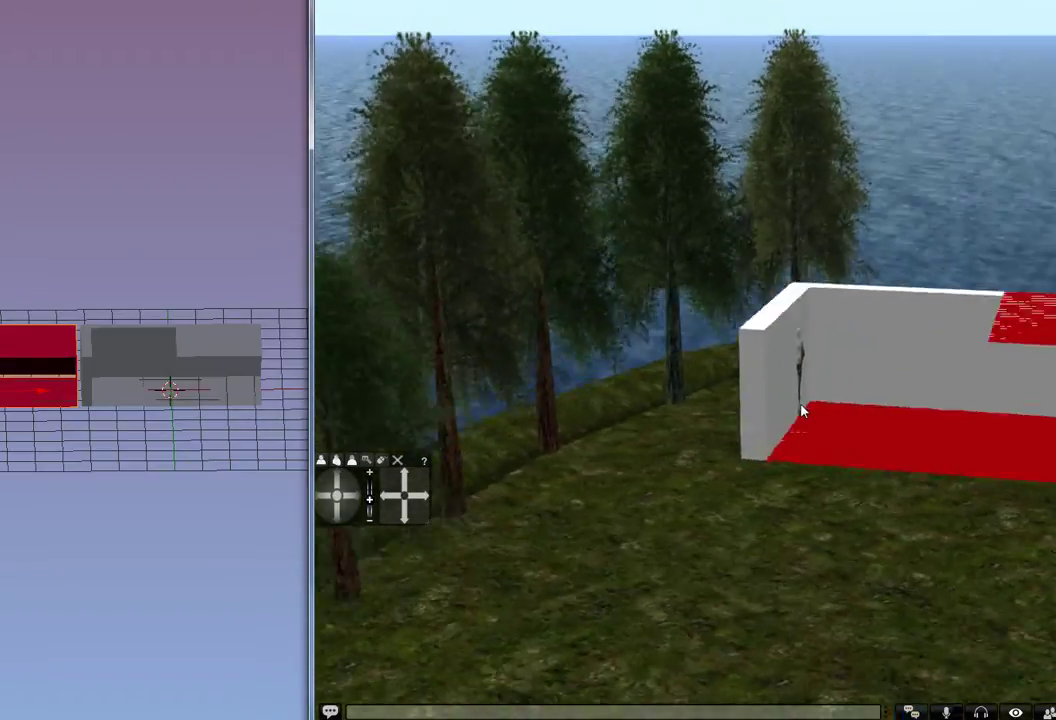
{"action": "scroll", "coordinate": [840, 412], "scroll_direction": "up", "scroll_amount": 3}
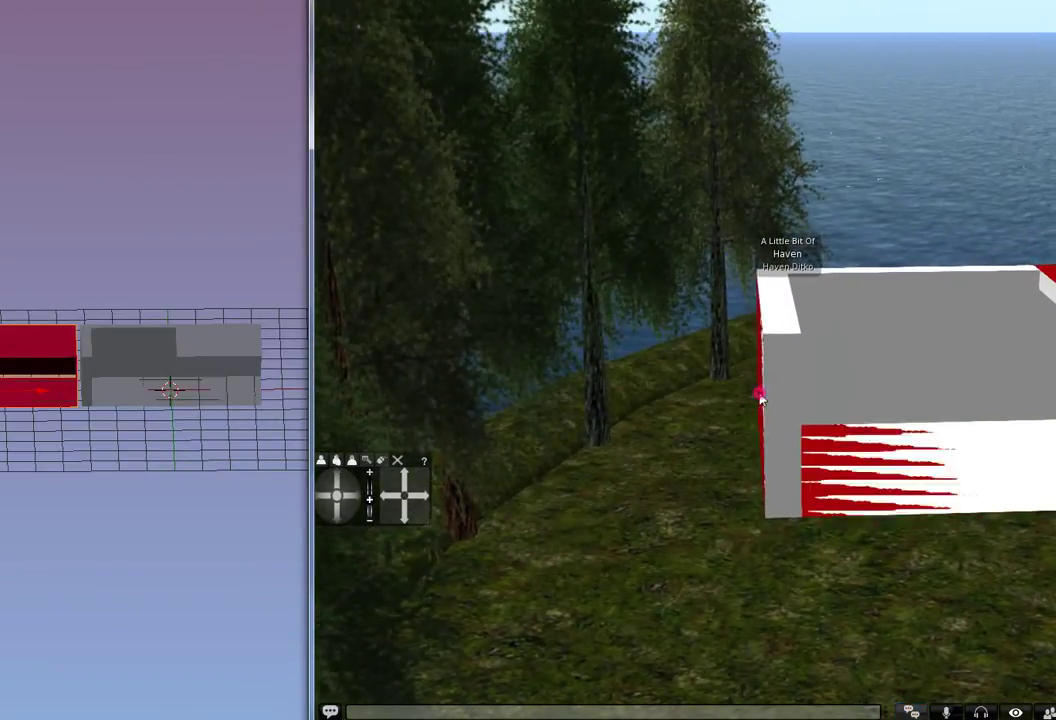
Step: Edit the red shell, enable Stretch Both Sides and shrink it lengthwise so its end sits inside the building's end wall
{"action": "right_click", "coordinate": [818, 462]}
{"action": "left_click", "coordinate": [844, 488]}
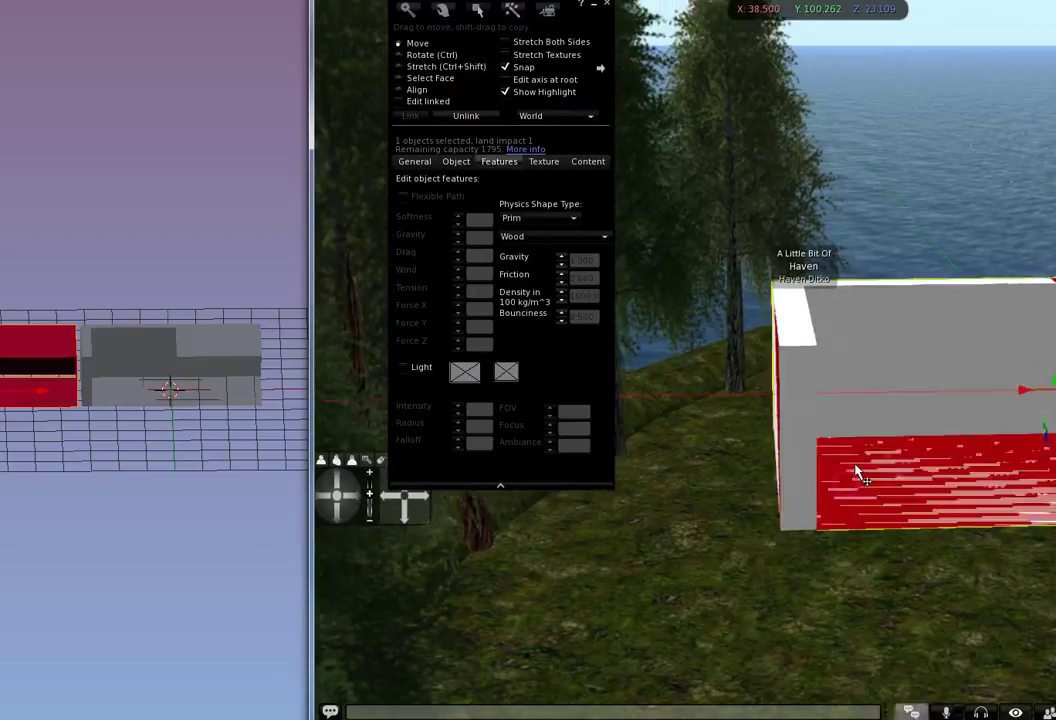
{"action": "key", "text": "ctrl+shift"}
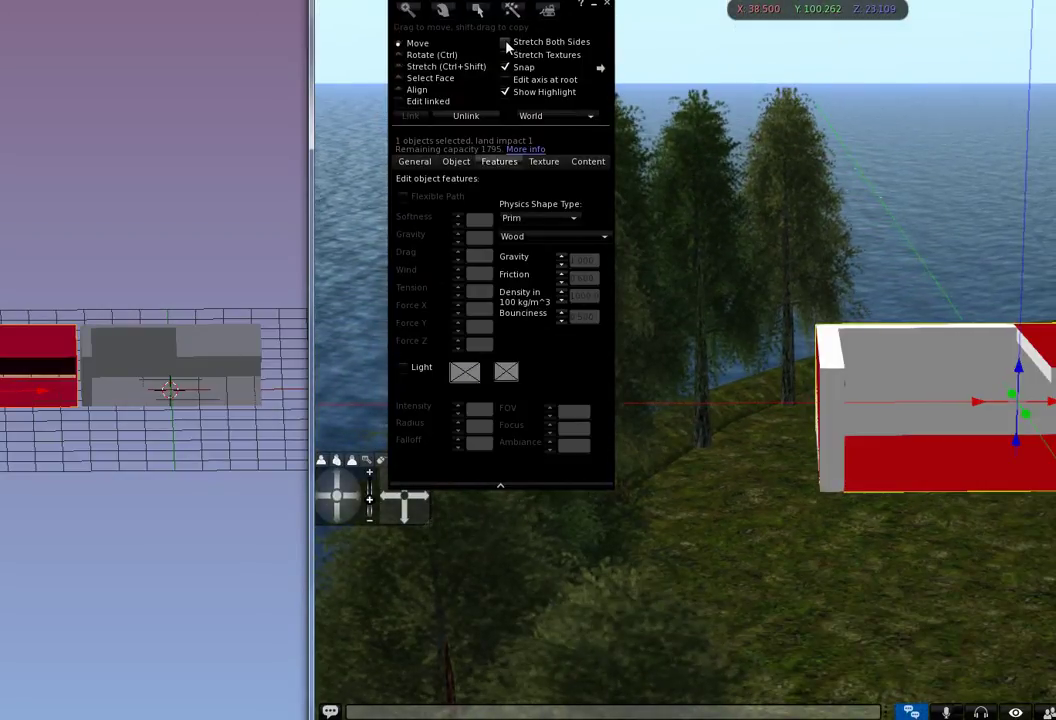
{"action": "key", "text": "ctrl+shift"}
{"action": "left_click_drag", "start_coordinate": [818, 405], "coordinate": [850, 398]}
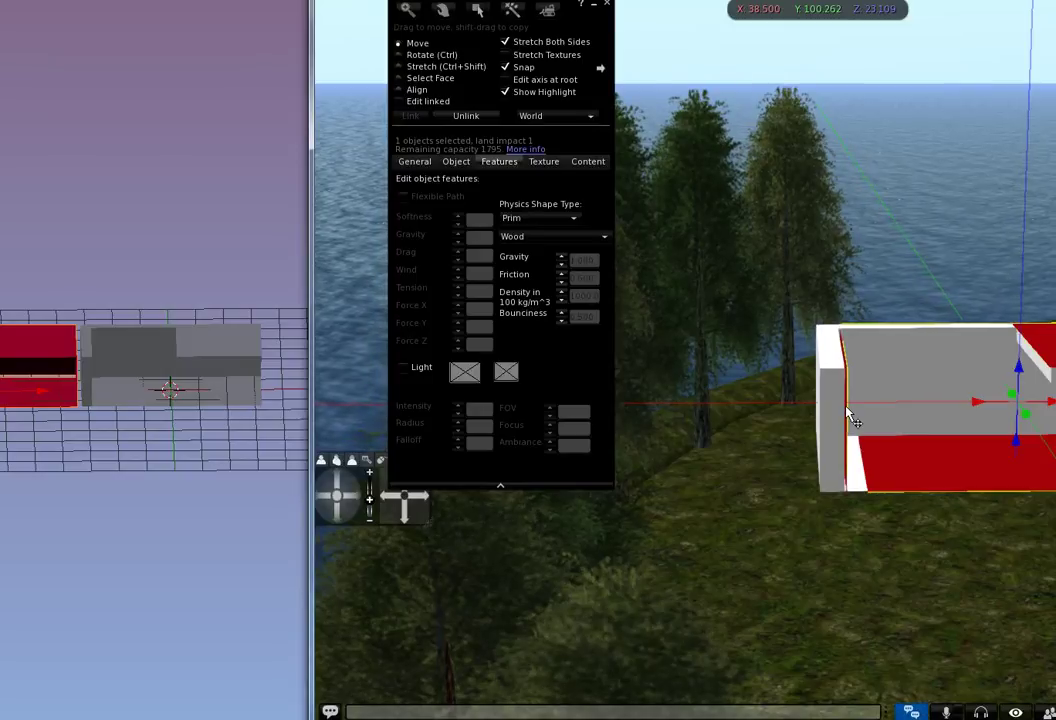
{"action": "left_click_drag", "start_coordinate": [846, 413], "coordinate": [811, 365], "text": "alt"}
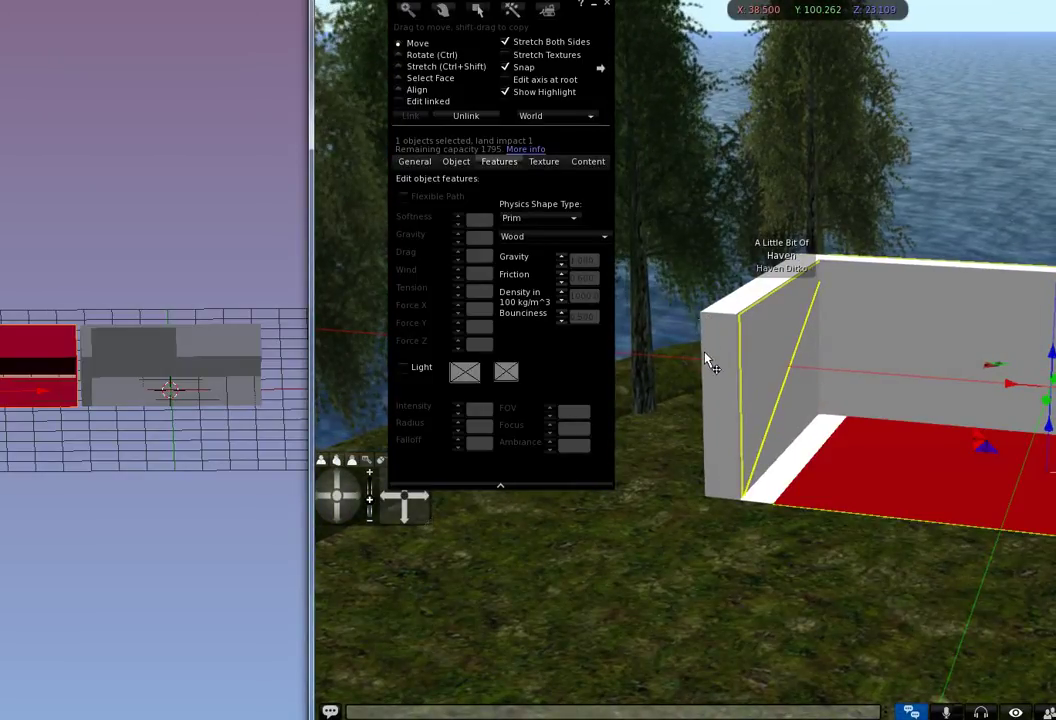
Step: Walk the avatar around the building's end wall and onto its floor to test collision with the shortened shell
{"action": "left_click", "coordinate": [750, 564]}
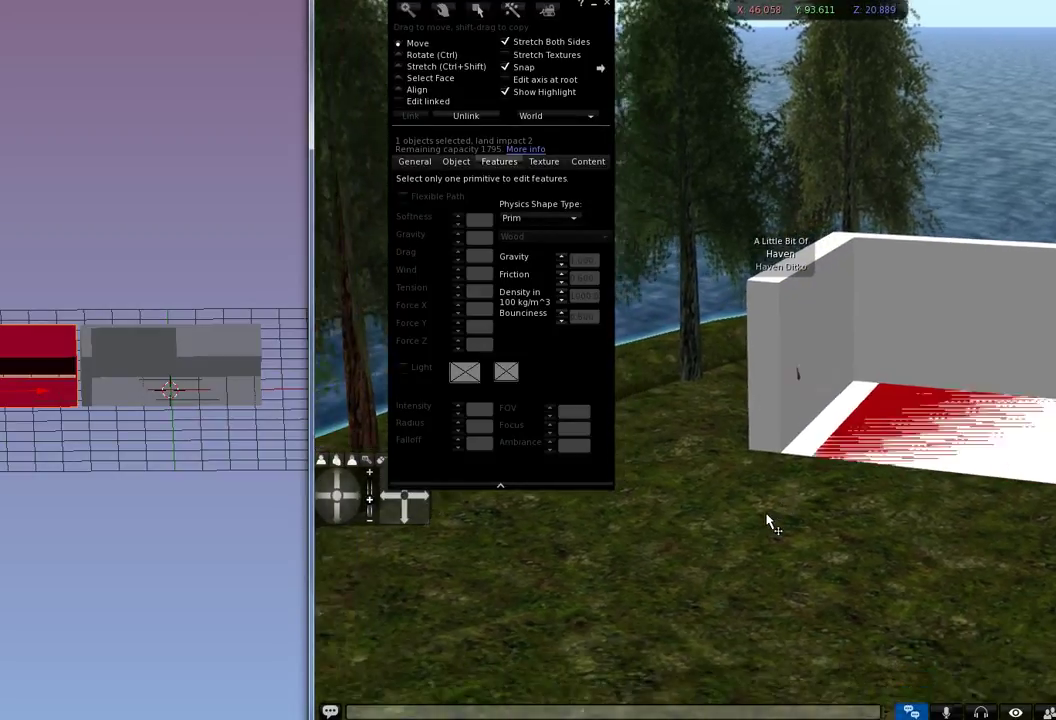
{"action": "key", "text": "Right"}
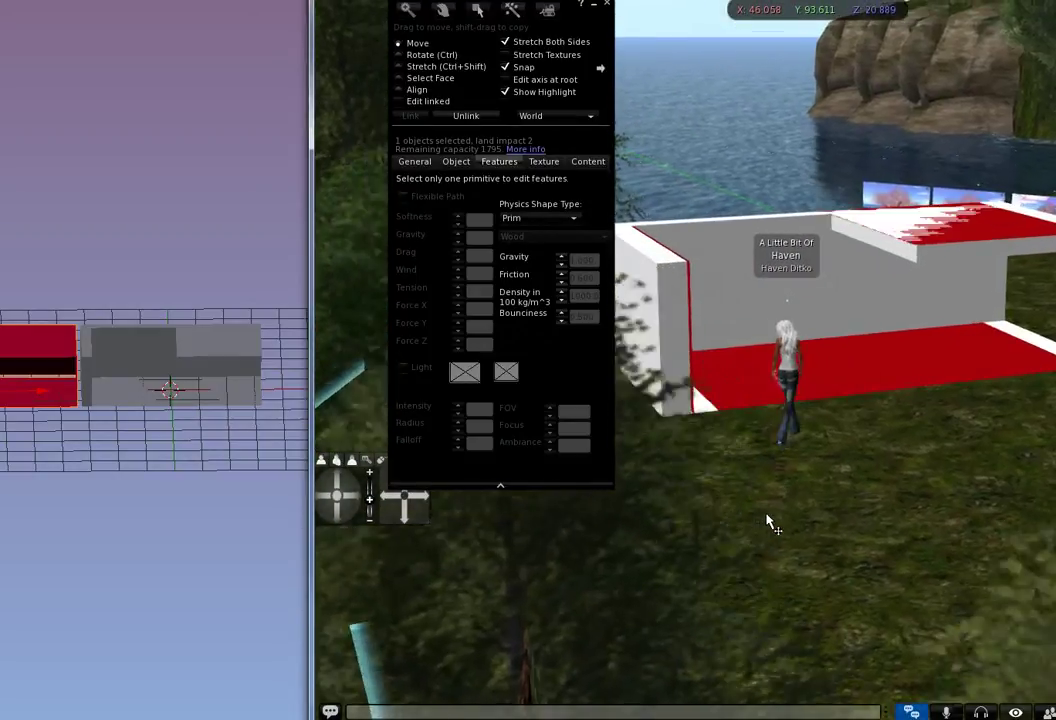
{"action": "key", "text": "Up"}
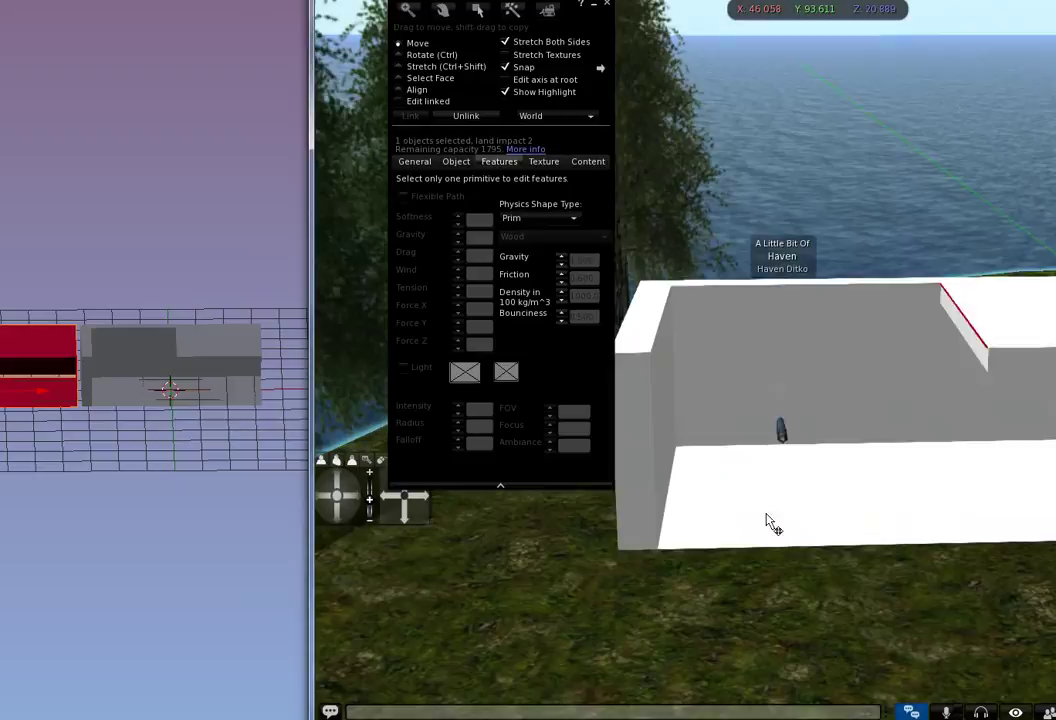
Step: Select the red shell again and shrink its depth slightly so its edges sit inside the building's walls
{"action": "left_click", "coordinate": [853, 471]}
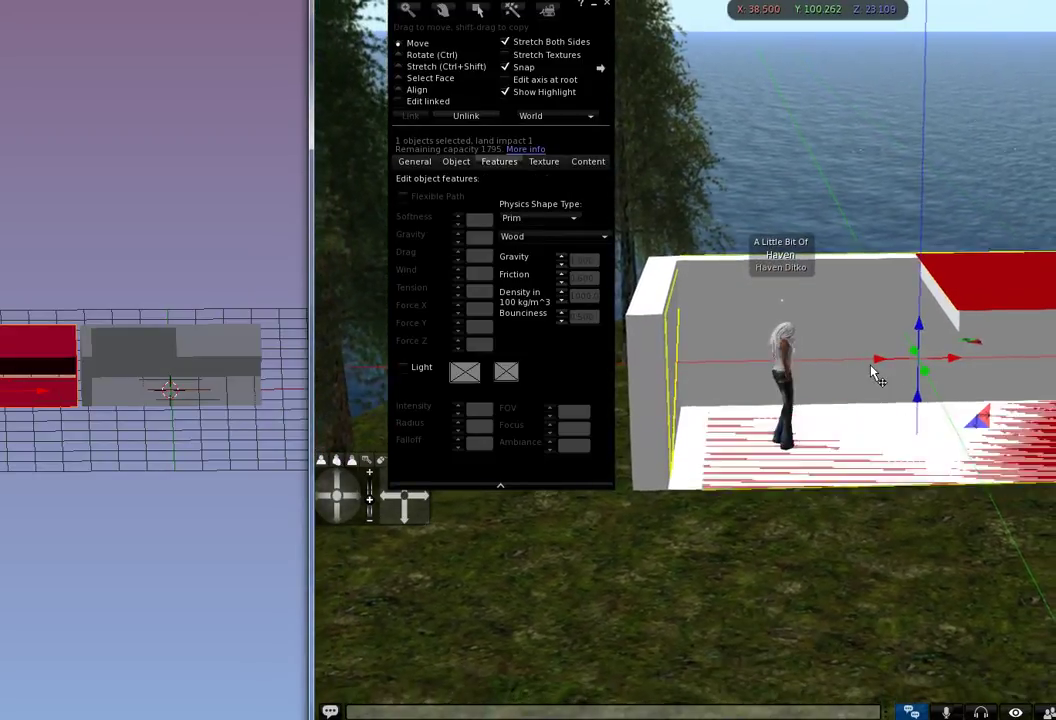
{"action": "mouse_move", "coordinate": [902, 329]}
{"action": "left_mouse_down", "text": "ctrl+shift"}
{"action": "mouse_move", "coordinate": [918, 357]}
{"action": "mouse_move", "coordinate": [910, 345]}
{"action": "left_mouse_up", "text": "ctrl+shift"}
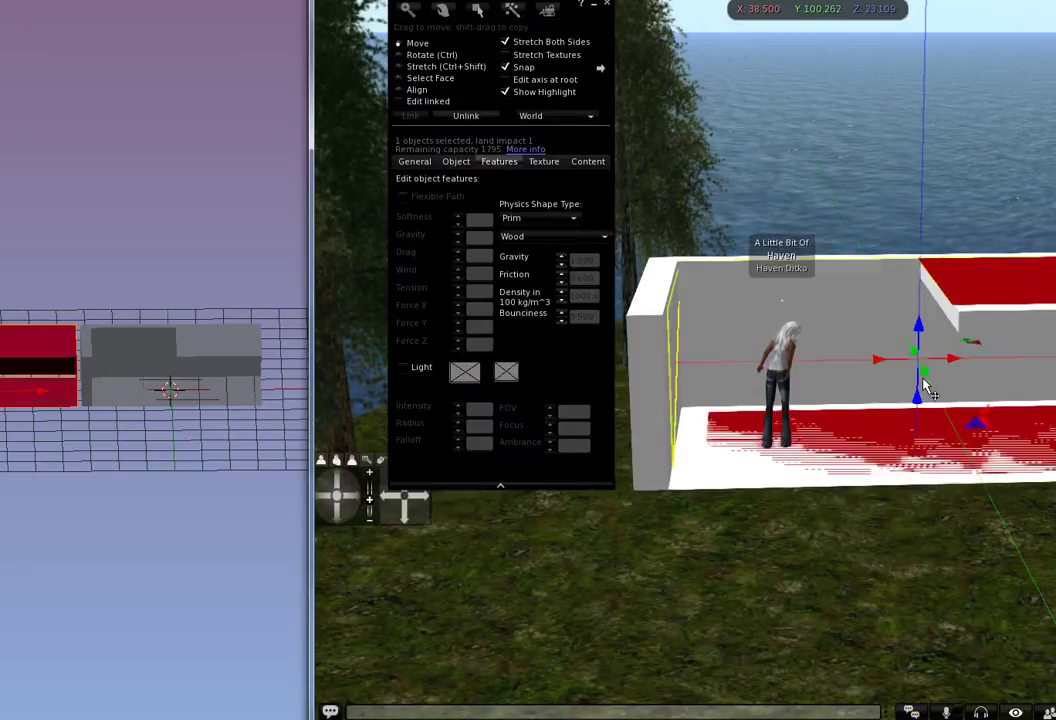
Step: Walk the avatar back and forth at the building's back wall and examine its collision with the resized shell
{"action": "key", "text": "Up"}
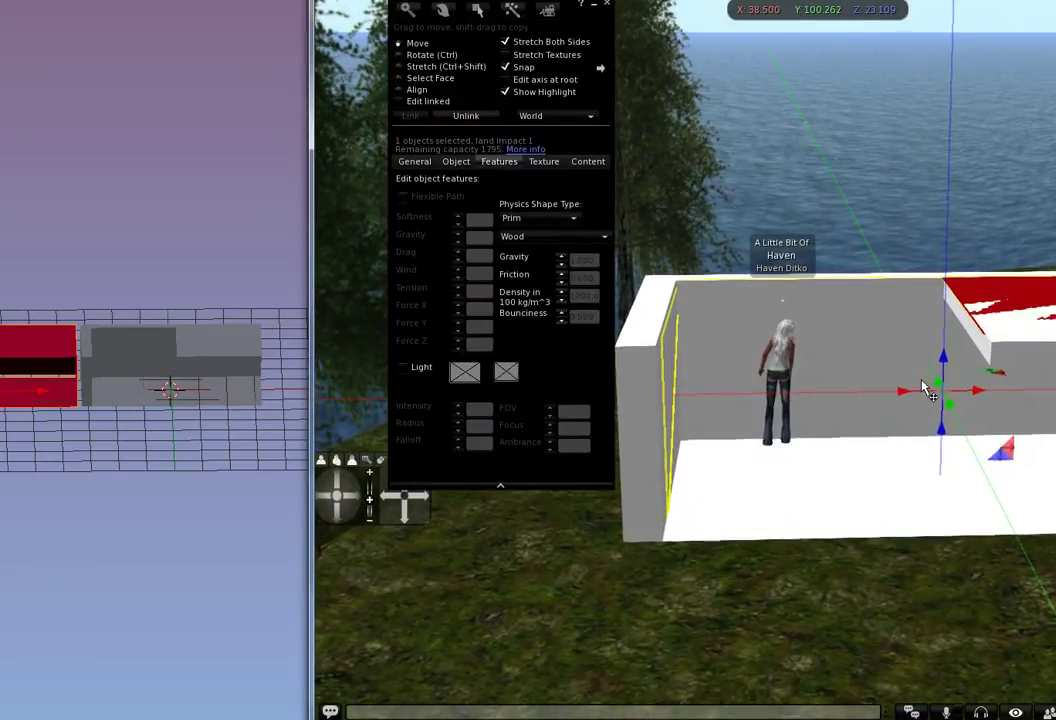
{"action": "key", "text": "Down"}
{"action": "key", "text": "Up"}
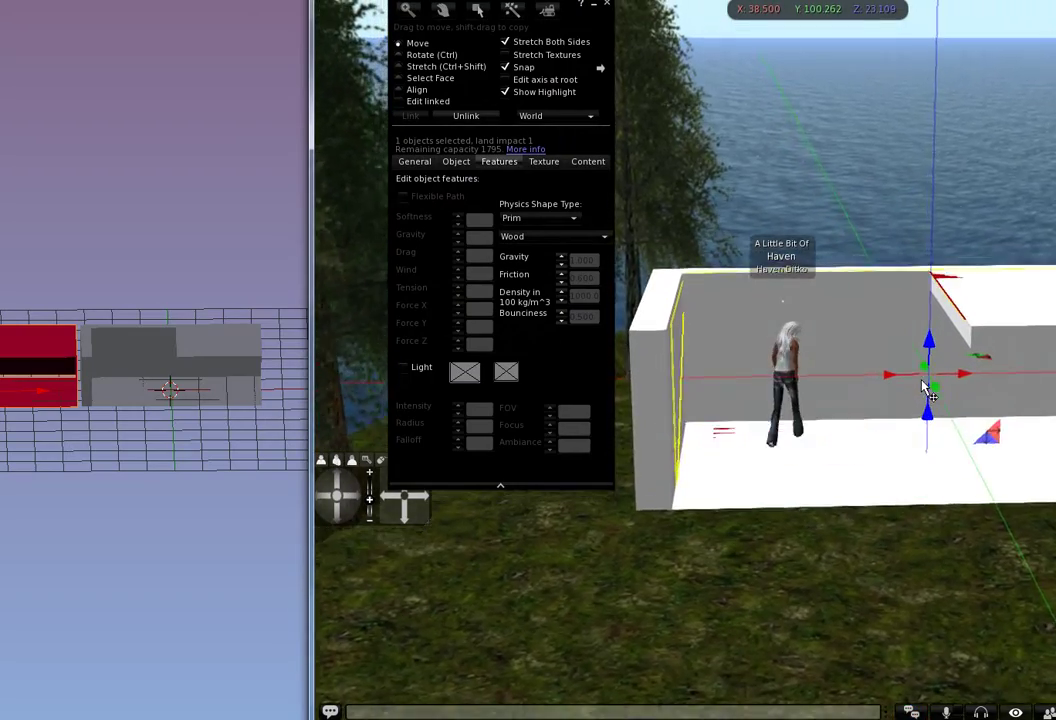
{"action": "key", "text": "Down"}
{"action": "key", "text": "Right"}
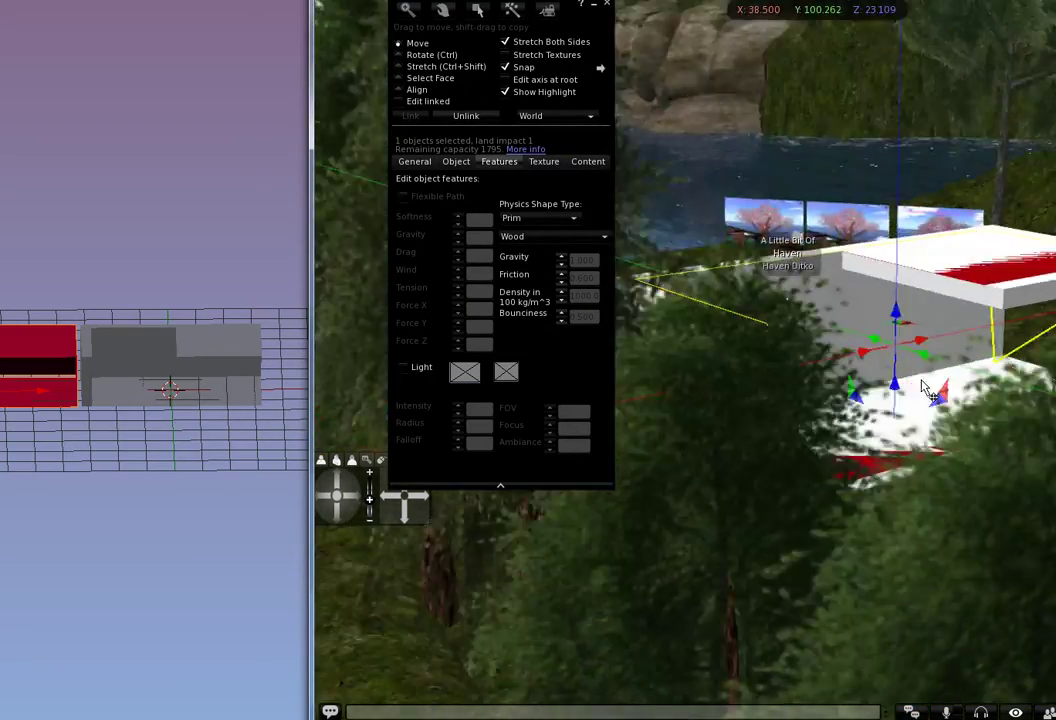
{"action": "scroll", "coordinate": [928, 392], "scroll_direction": "up", "scroll_amount": 5}
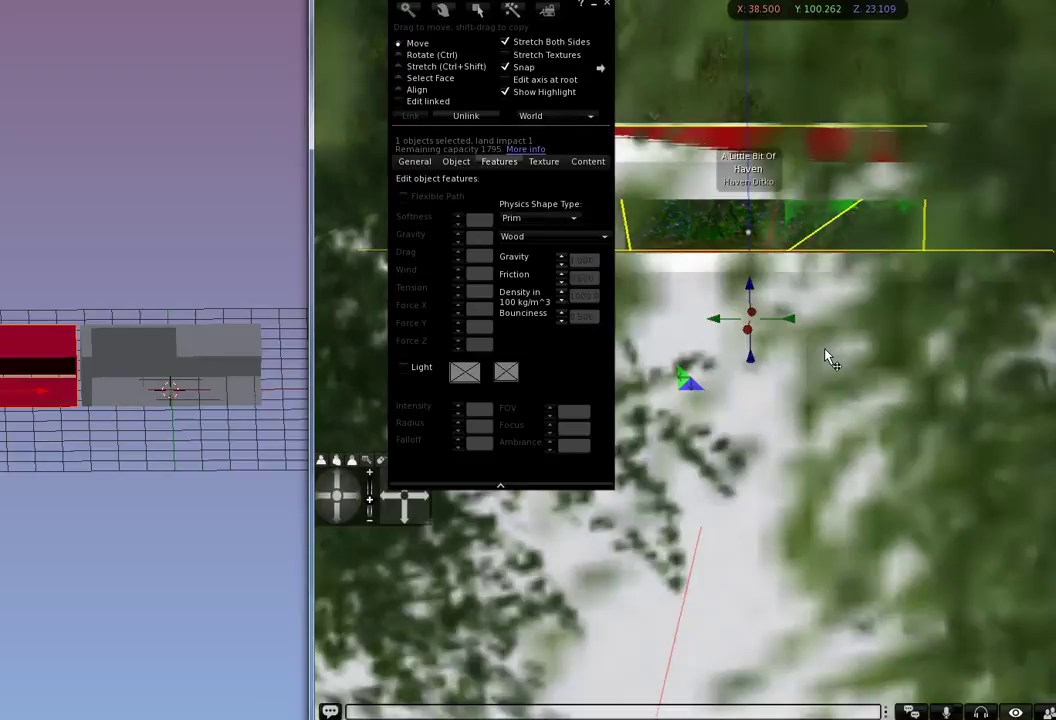
{"action": "left_click_drag", "start_coordinate": [404, 496], "coordinate": [403, 487]}
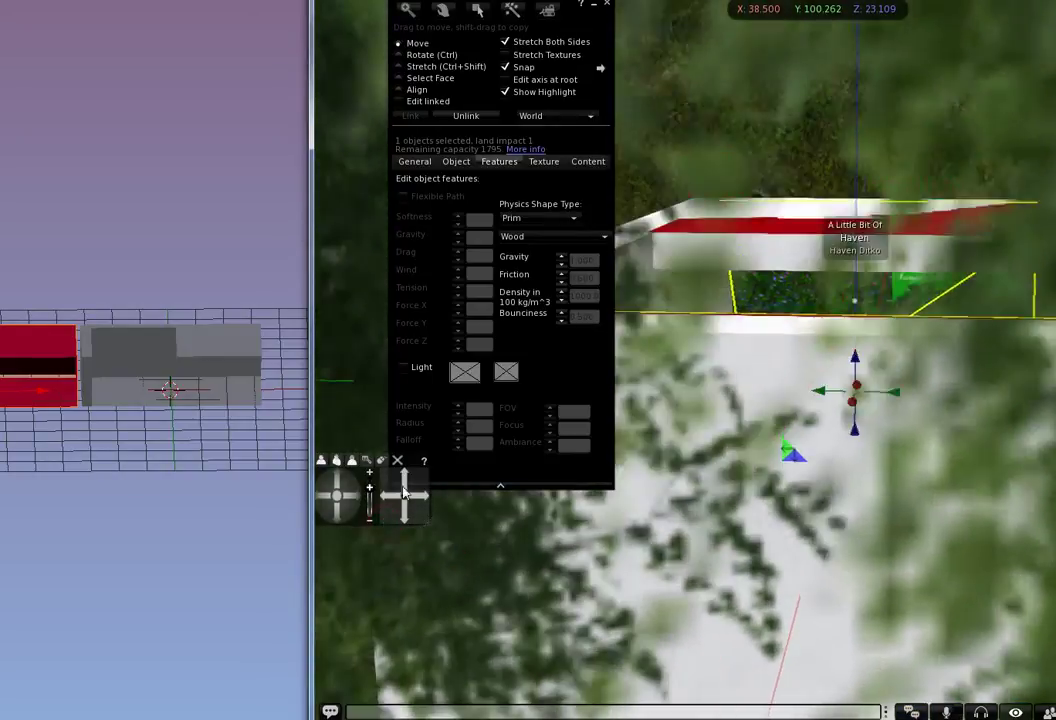
{"action": "left_click", "coordinate": [405, 477]}
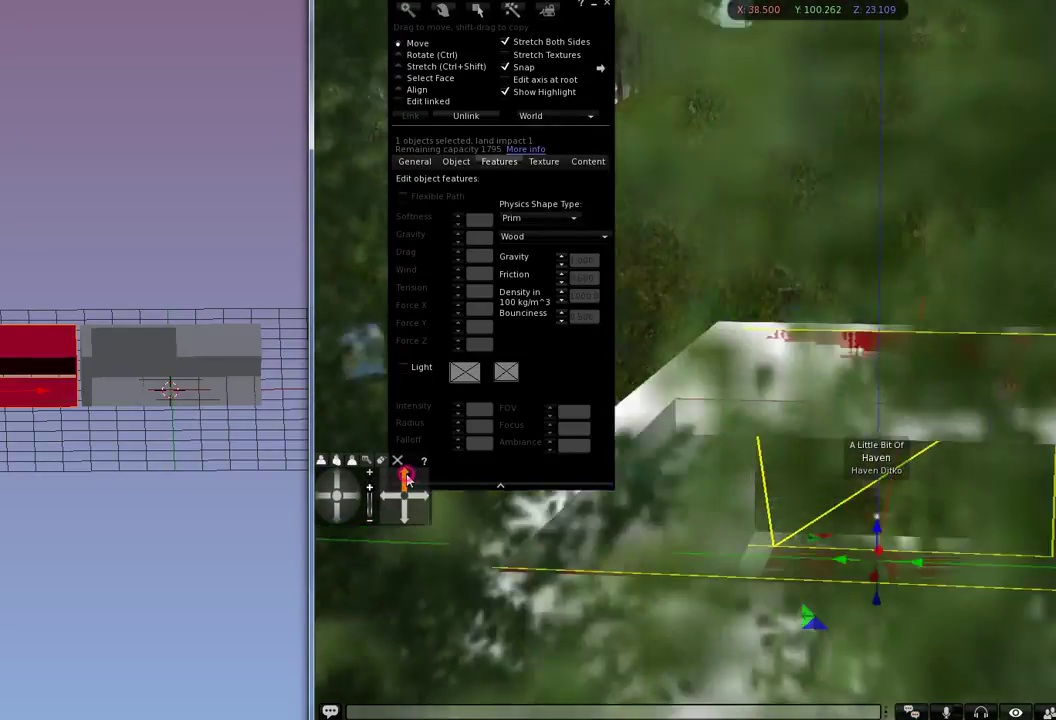
{"action": "left_click", "coordinate": [406, 478]}
{"action": "left_click", "coordinate": [344, 500]}
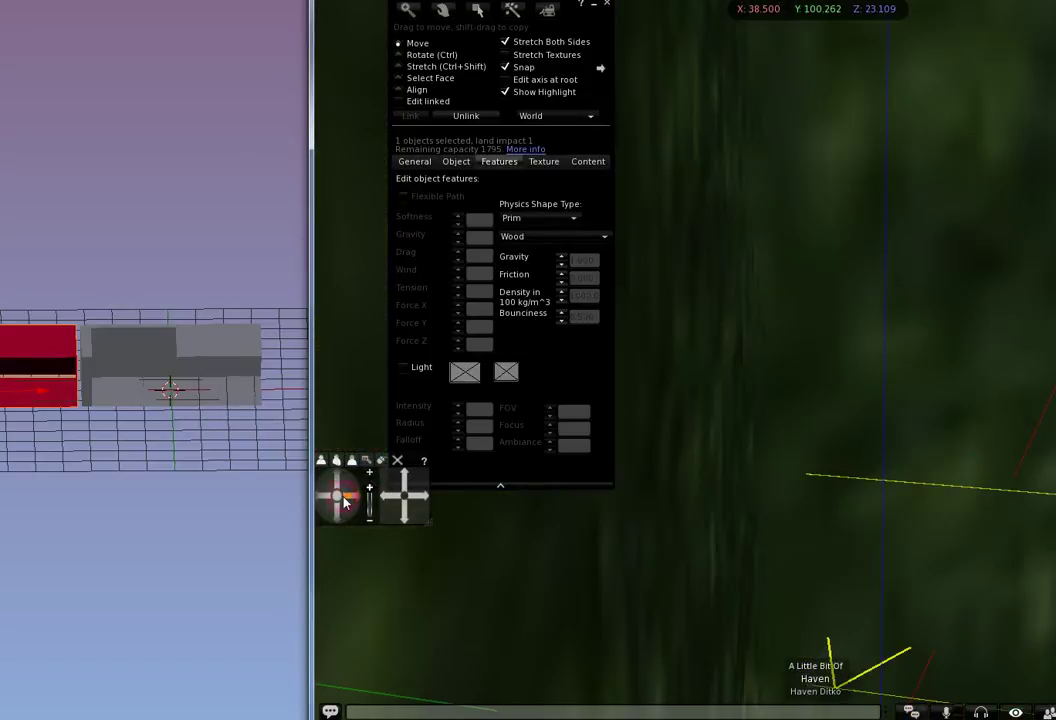
{"action": "key", "text": "Escape"}
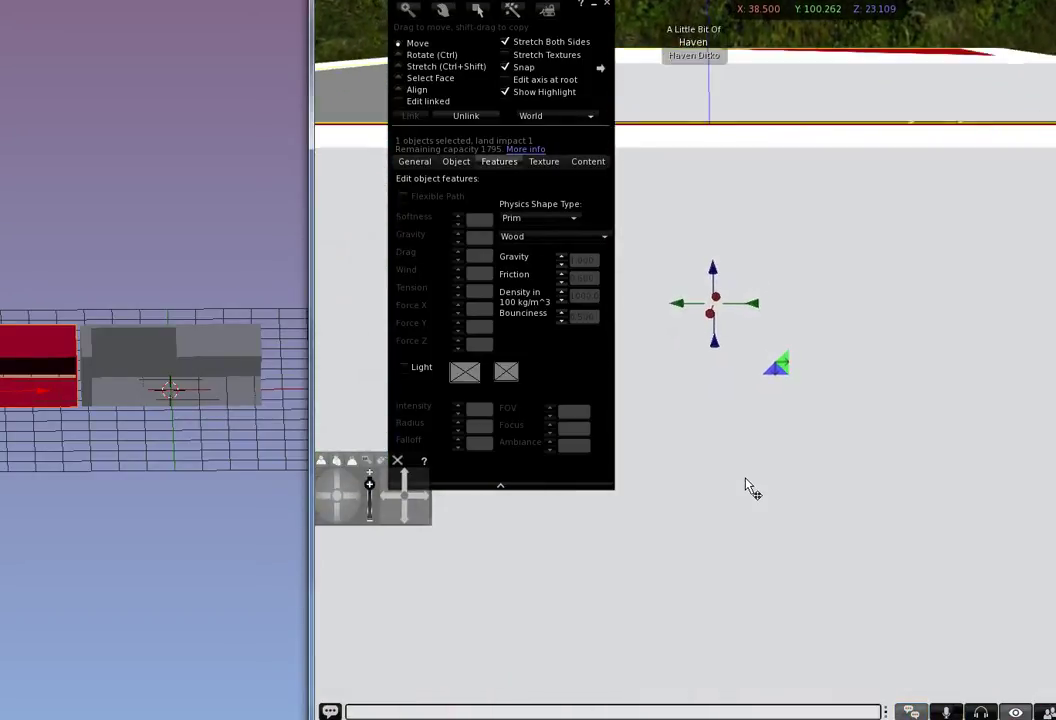
{"action": "key", "text": "Escape"}
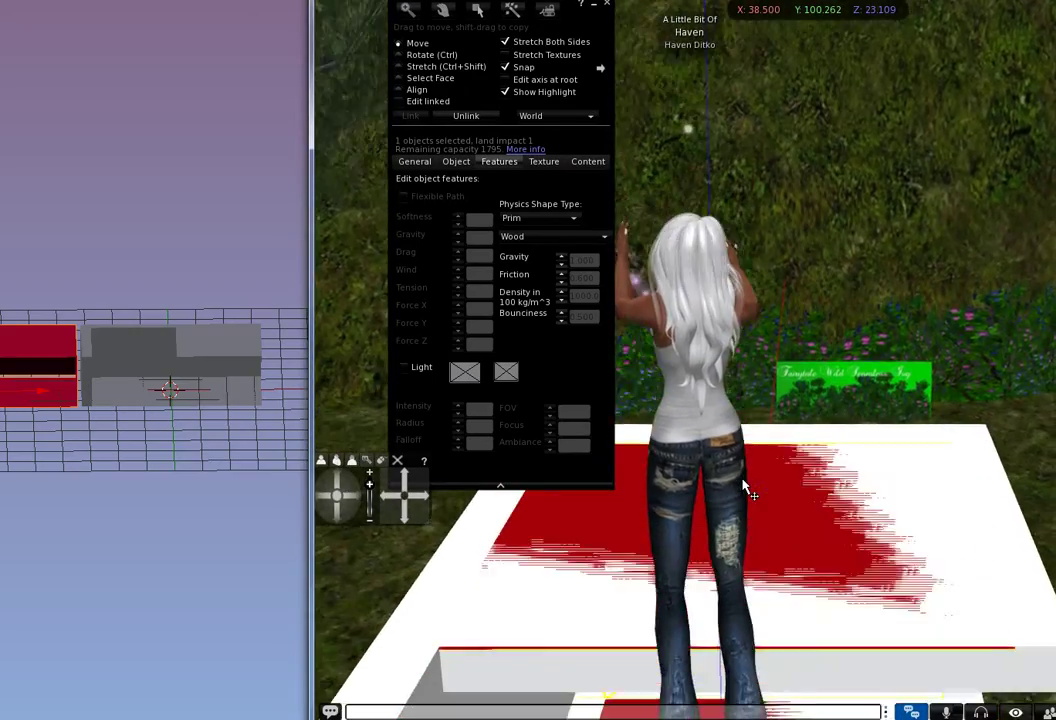
Step: Land the avatar on the building's roof and move it down across the floor to the grass to test collisions
{"action": "key", "text": "Page_Up"}
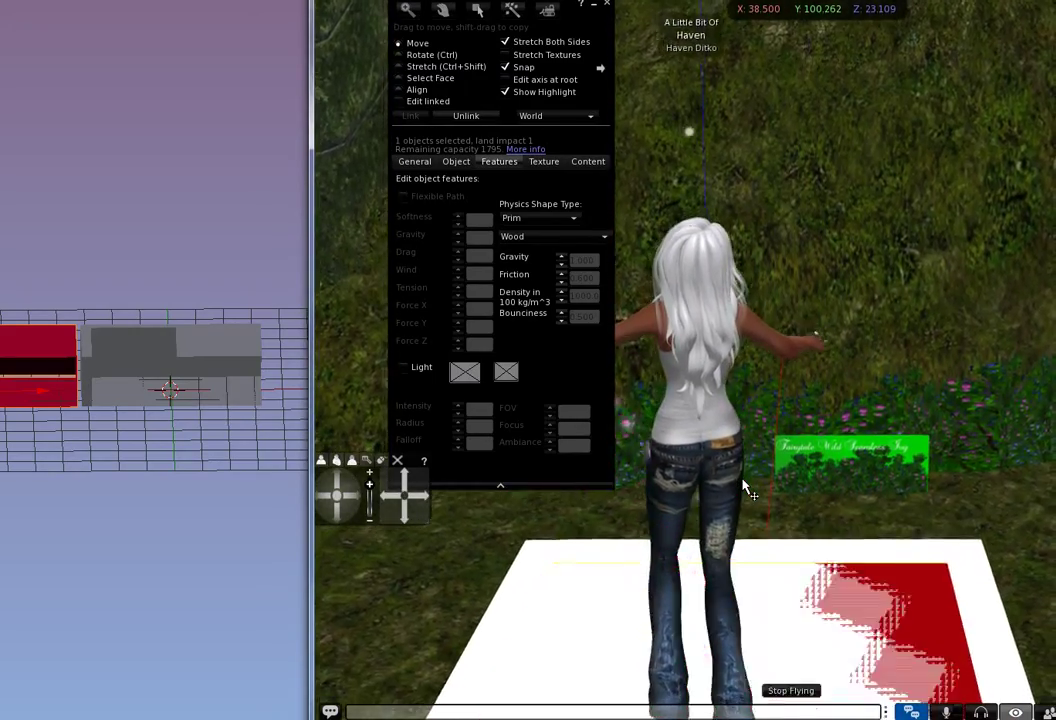
{"action": "key", "text": "Page_Down"}
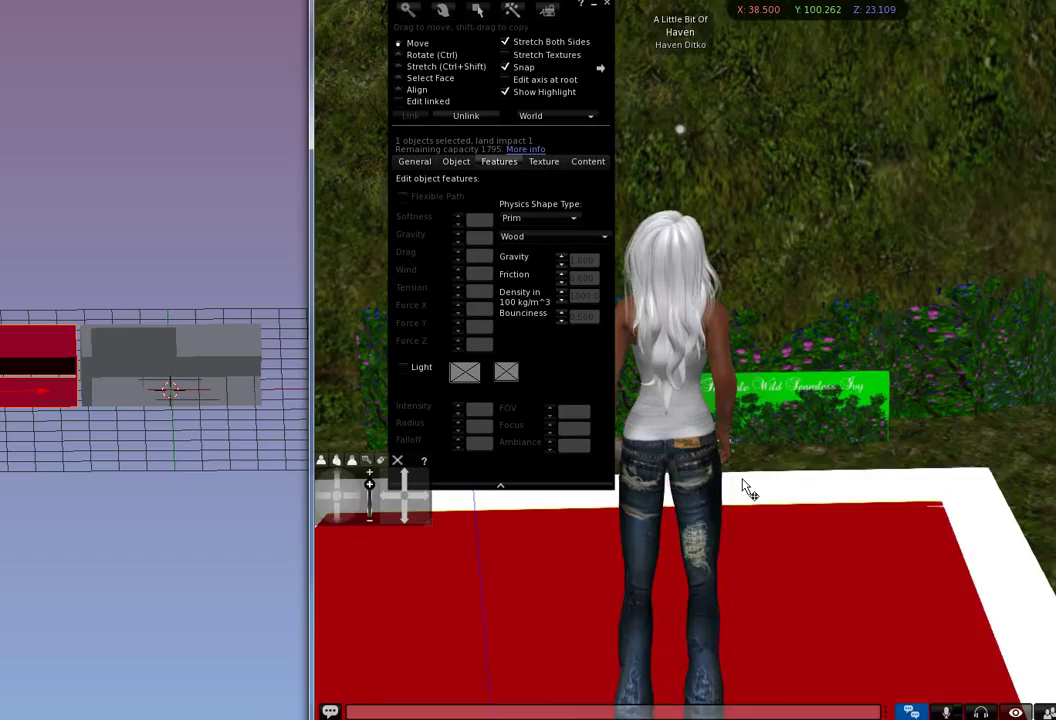
{"action": "key", "text": "Left"}
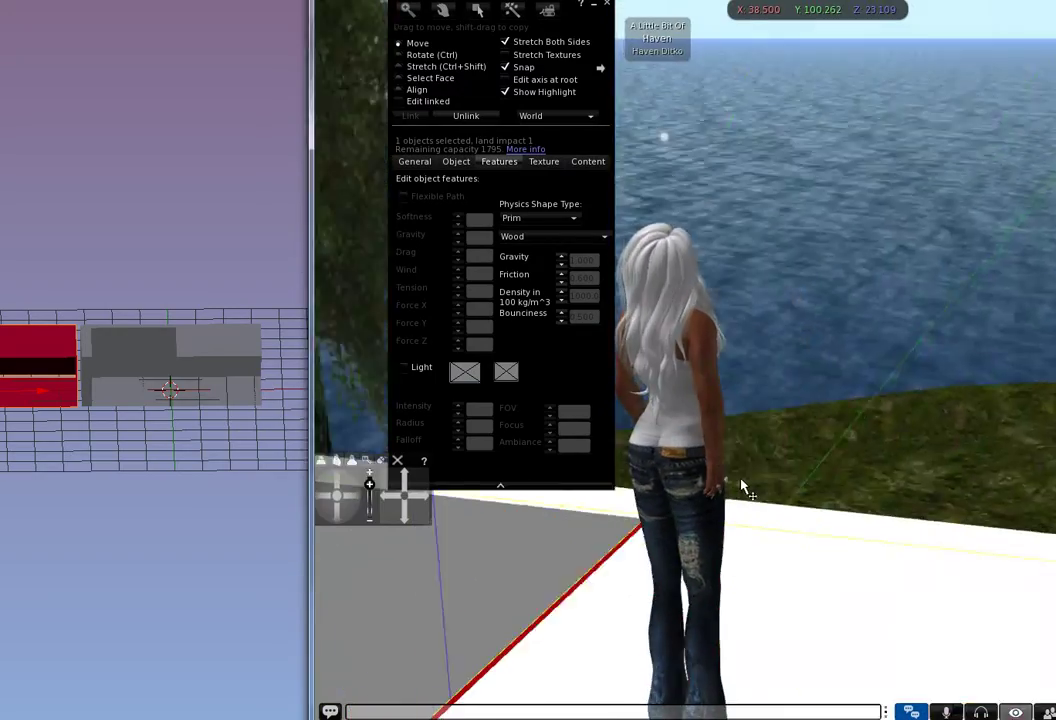
{"action": "scroll", "coordinate": [785, 488], "scroll_direction": "down", "scroll_amount": 4}
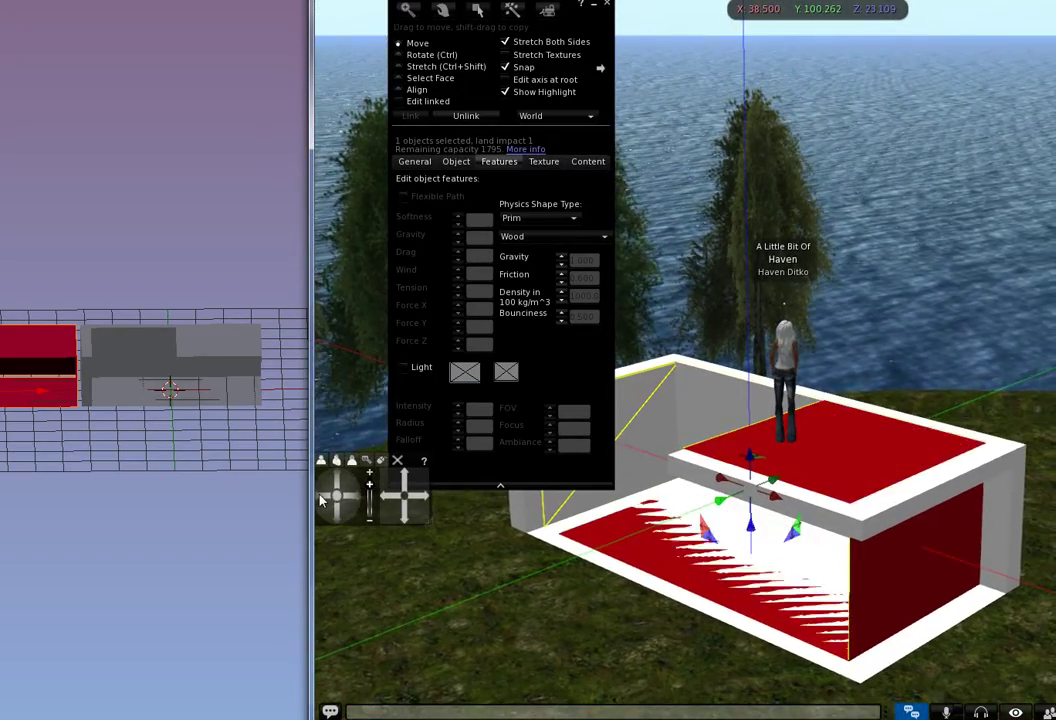
{"action": "left_click", "coordinate": [326, 502]}
{"action": "scroll", "coordinate": [757, 492], "scroll_direction": "up", "scroll_amount": 3}
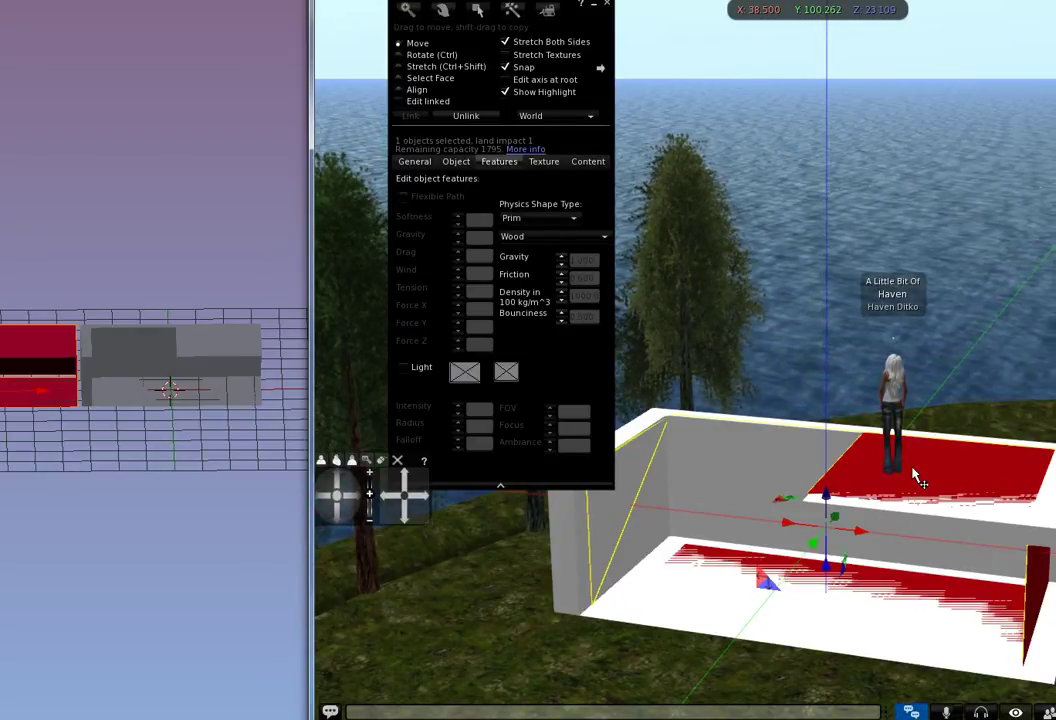
{"action": "scroll", "coordinate": [914, 478], "scroll_direction": "up", "scroll_amount": 5}
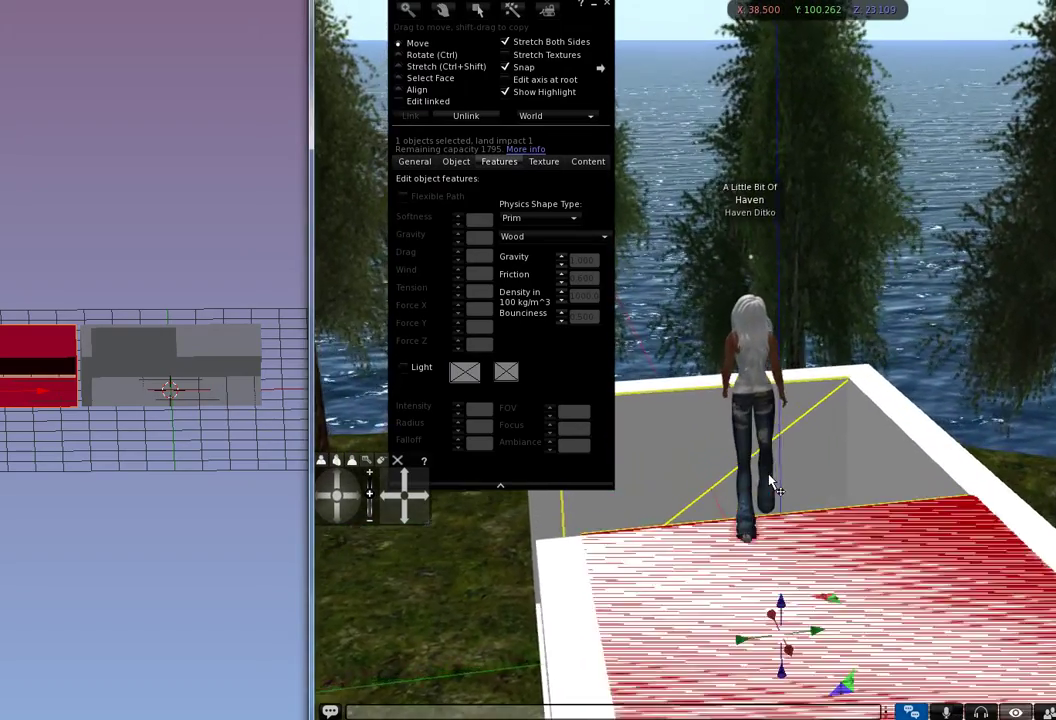
{"action": "key", "text": "Right"}
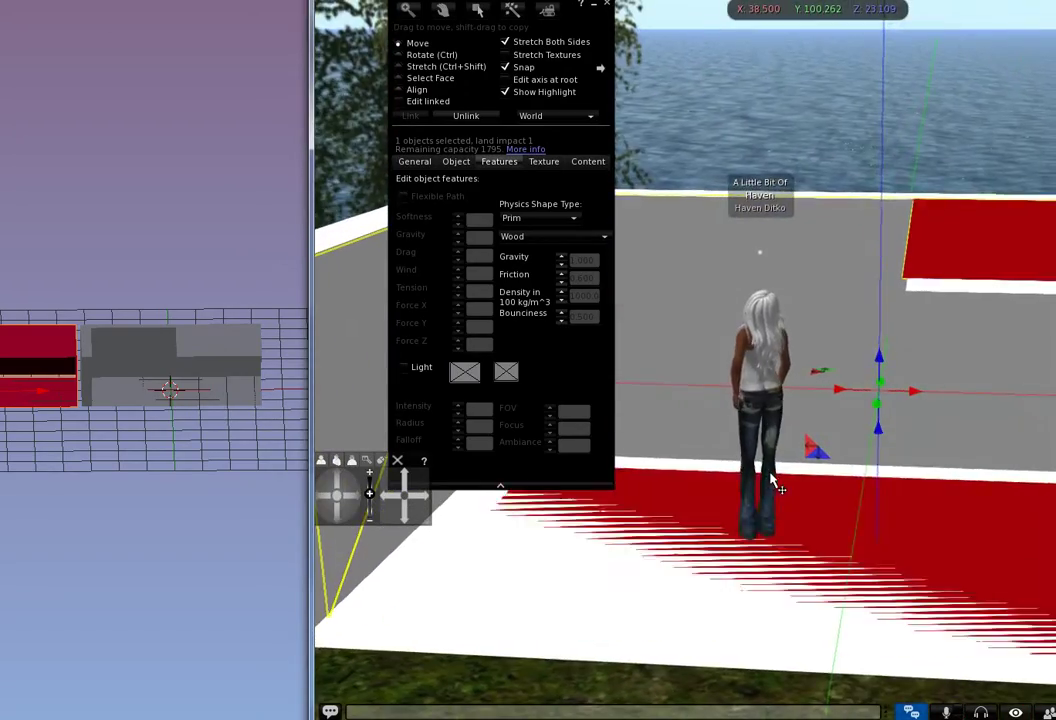
{"action": "key", "text": "Down"}
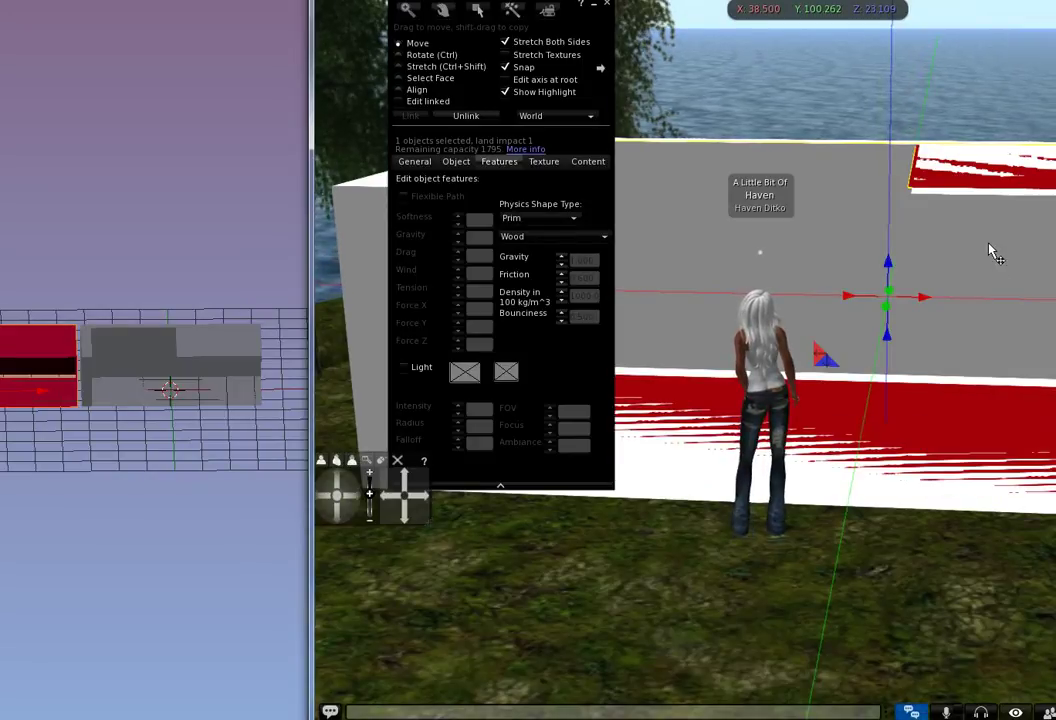
Step: Slide the red shell along the X axis to 38.000 and back to X 38.563
{"action": "left_click_drag", "start_coordinate": [922, 300], "coordinate": [863, 231]}
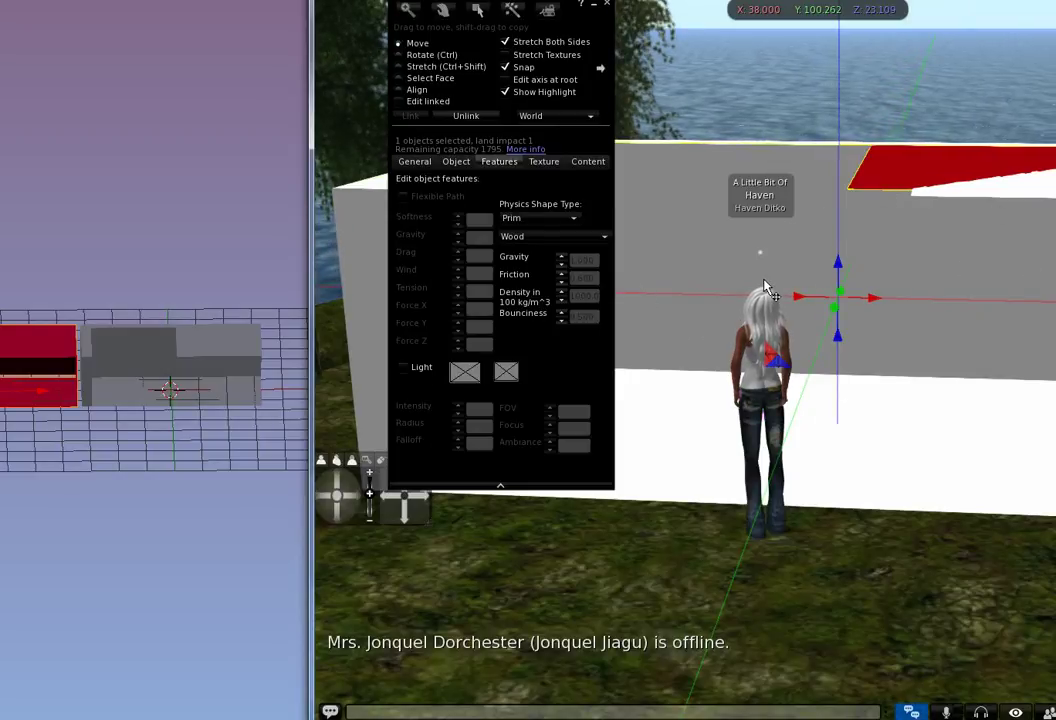
{"action": "right_click", "coordinate": [861, 179]}
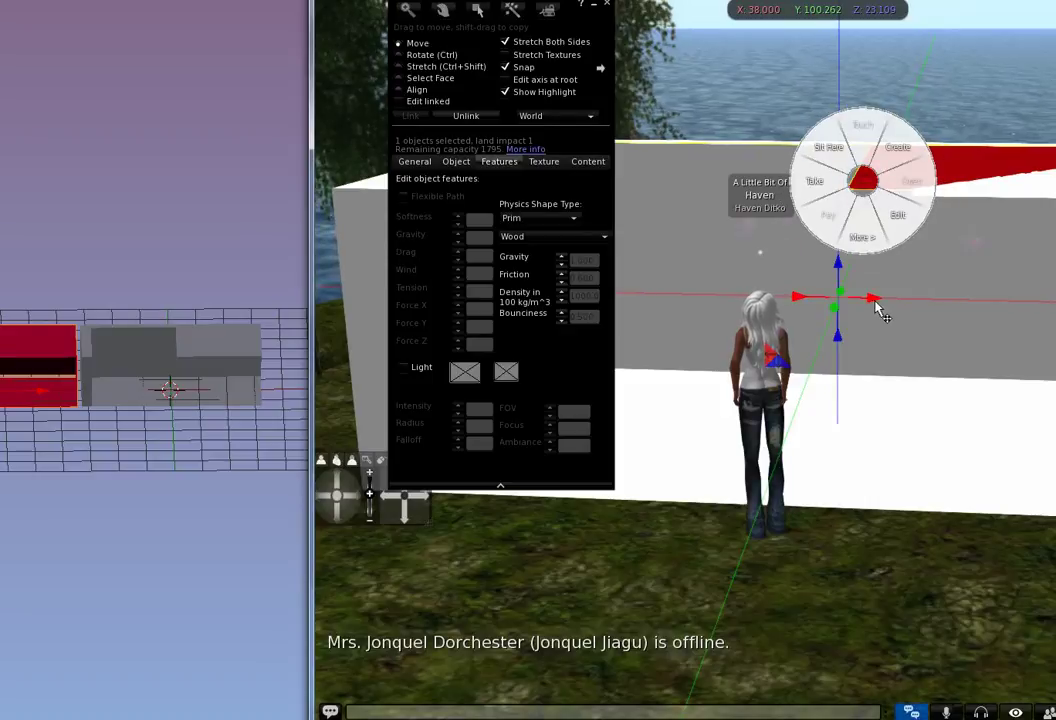
{"action": "left_click_drag", "start_coordinate": [876, 299], "coordinate": [930, 302]}
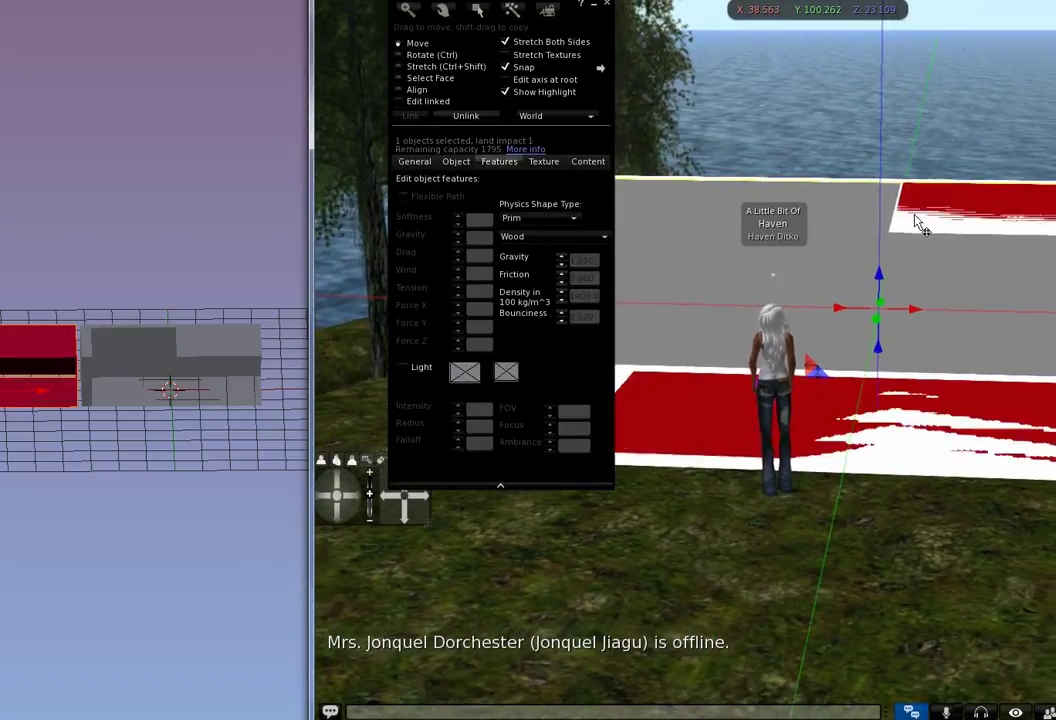
Step: Add the white building to the red shell's selection and finish editing the objects
{"action": "left_click", "coordinate": [855, 207], "text": "shift"}
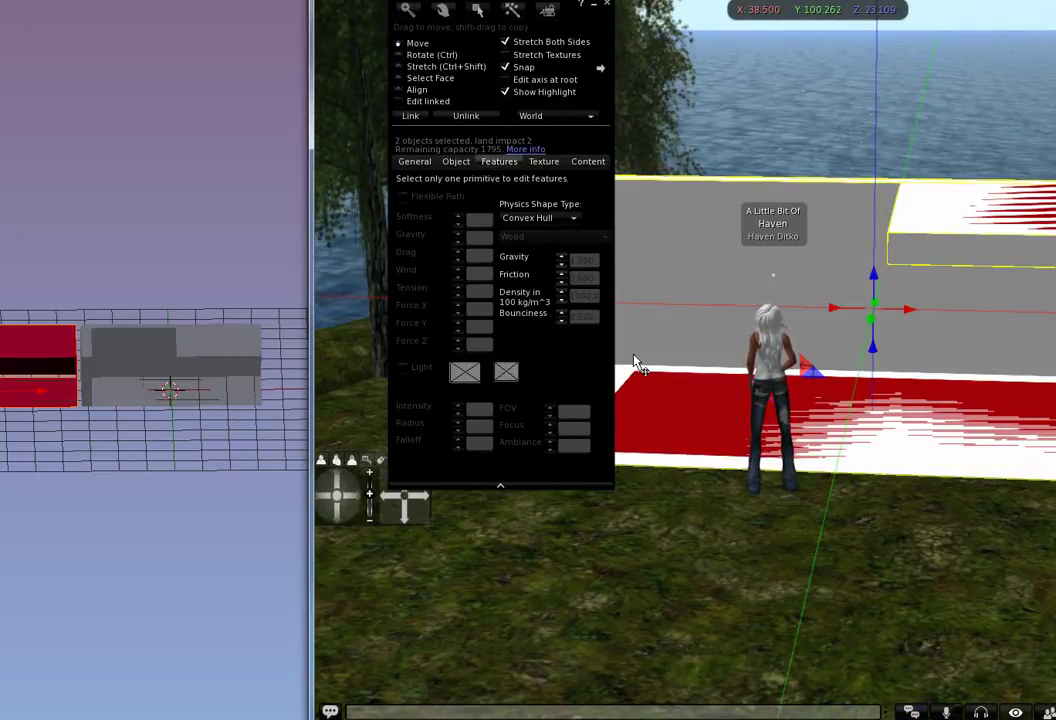
{"action": "left_click", "coordinate": [607, 6]}
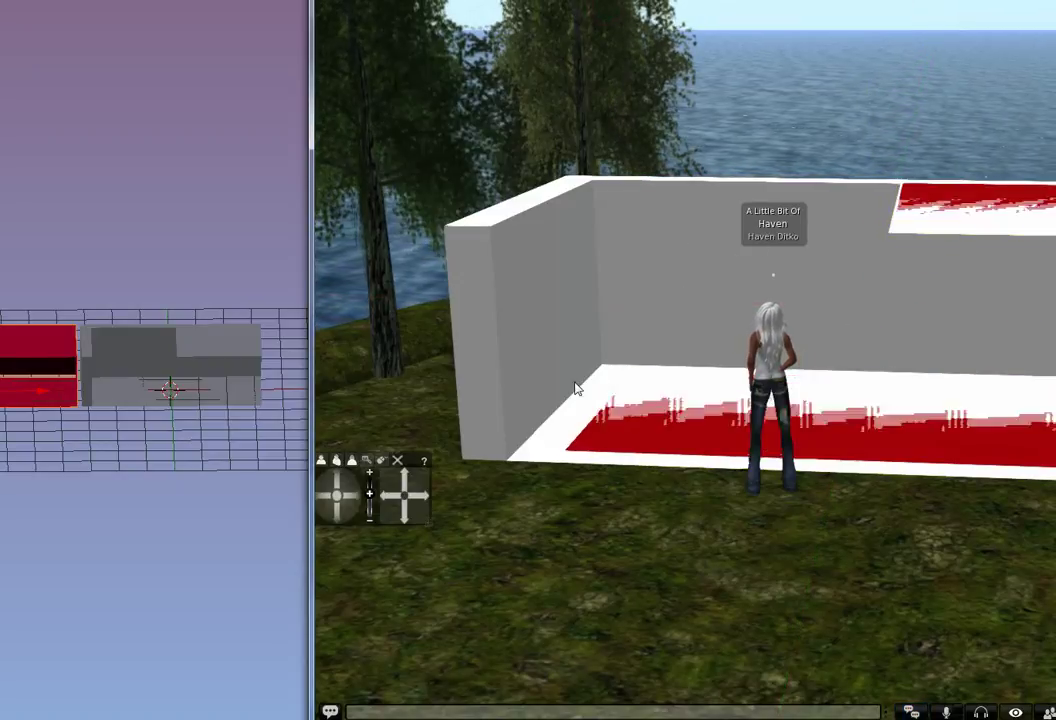